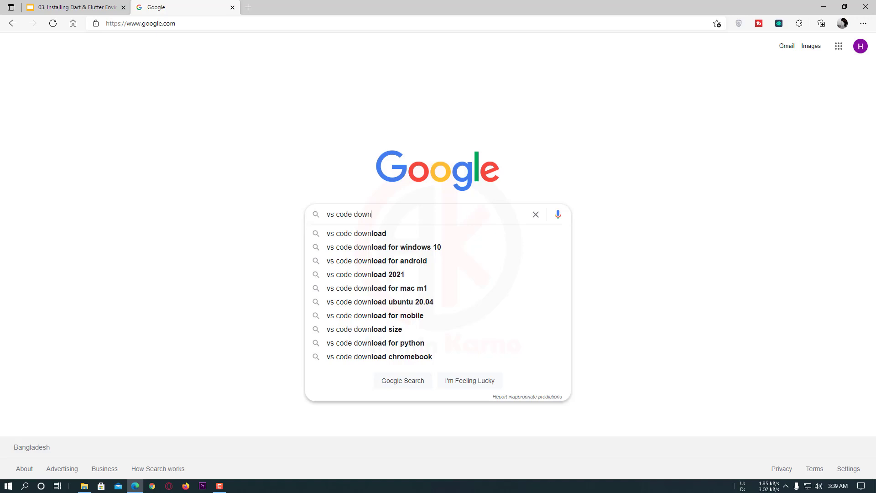
Search Google for "vs code download" and open the Download Visual Studio Code page on code.visualstudio.com
type("load")
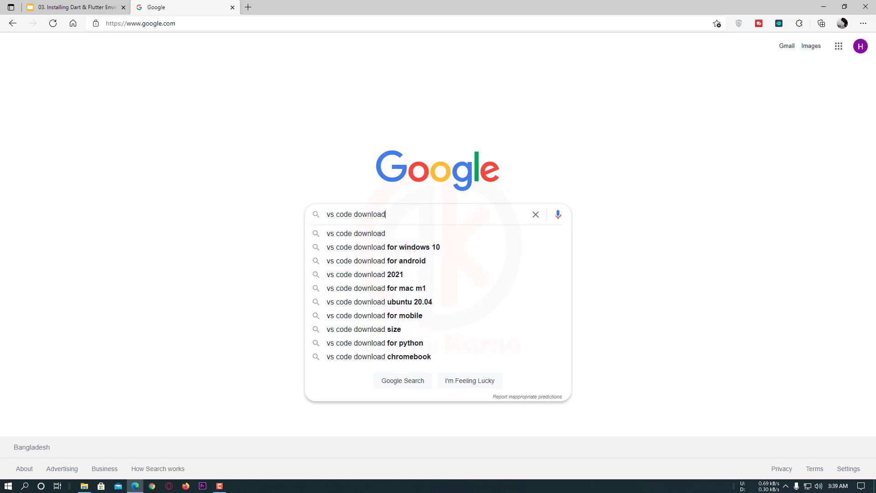
key("Return")
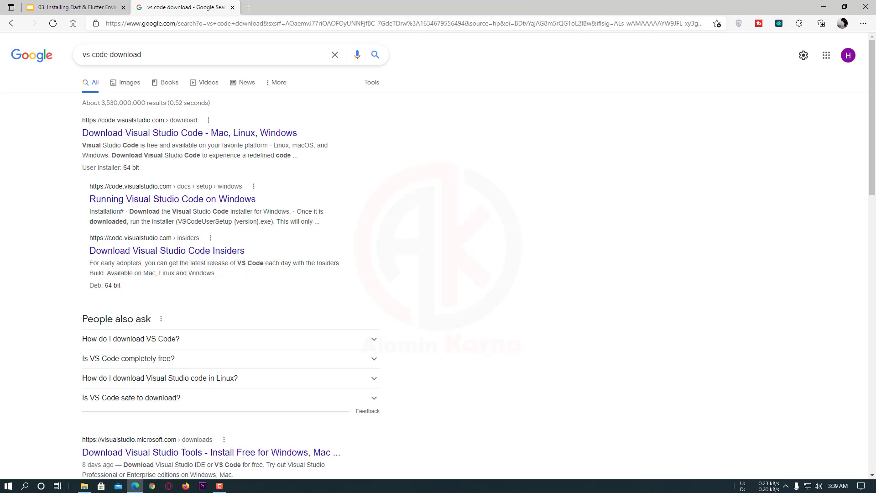
left_click(175, 133)
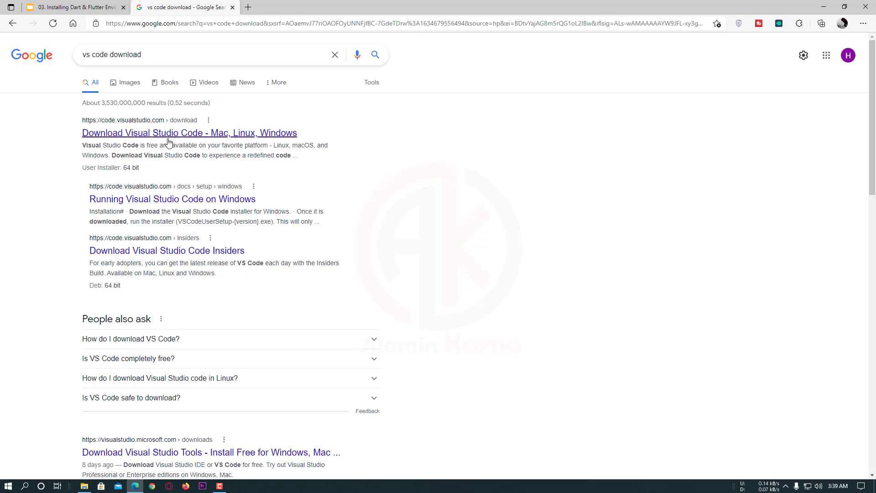
left_click(151, 133)
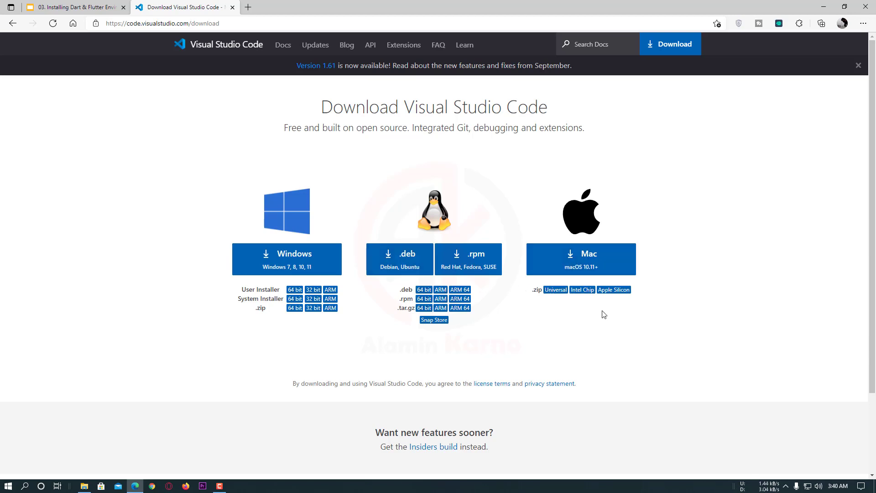
scroll(530, 309, "down", 2)
scroll(342, 327, "up", 2)
Switch to the Flutter Development folder in File Explorer and look over the Dart SDK and Flutter zip archives
left_click(80, 490)
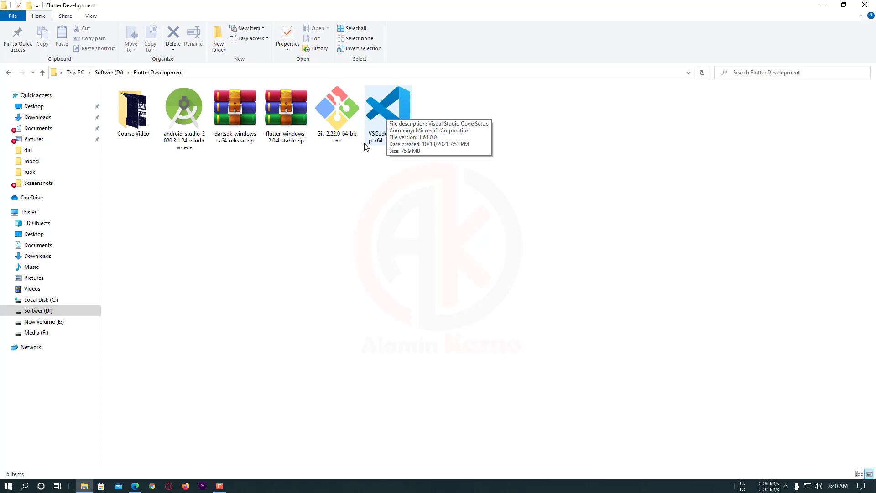
left_click_drag(289, 183, 232, 108)
left_click(266, 194)
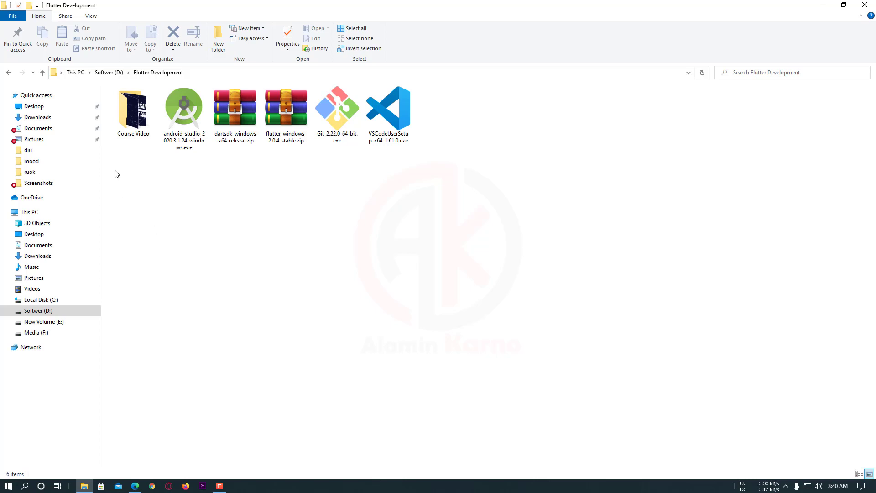
left_click_drag(297, 179, 233, 110)
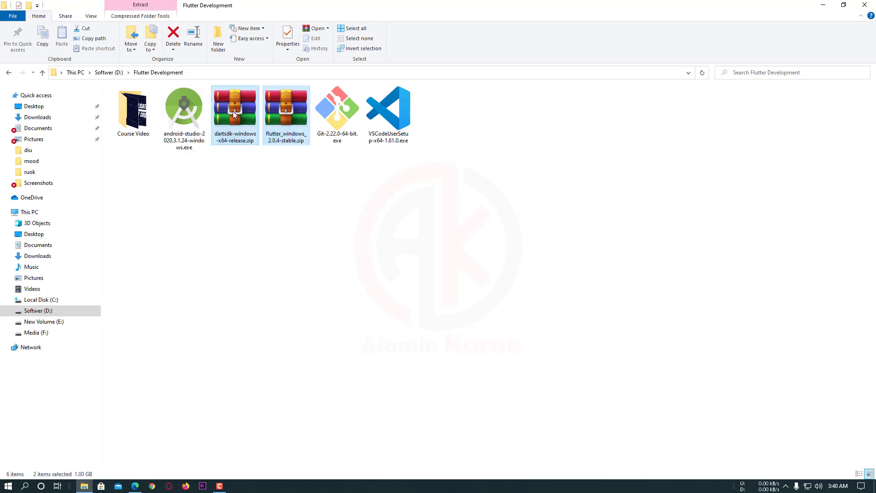
left_click(272, 208)
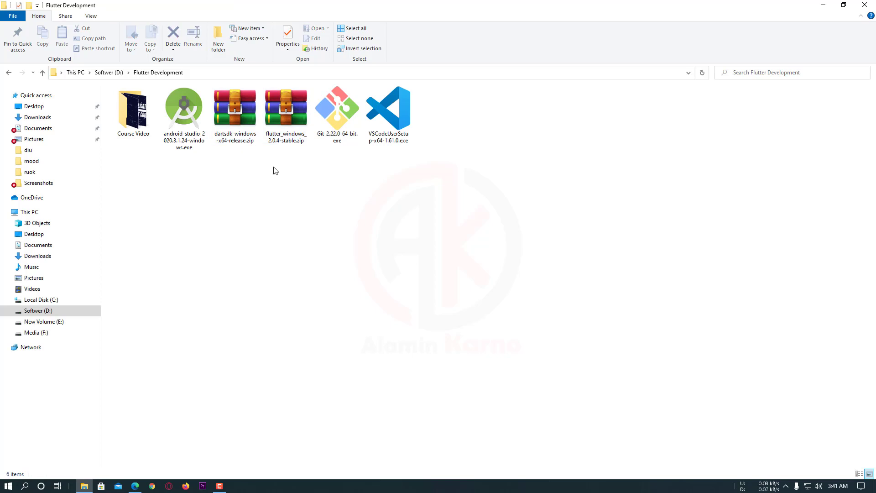
left_click_drag(274, 170, 236, 113)
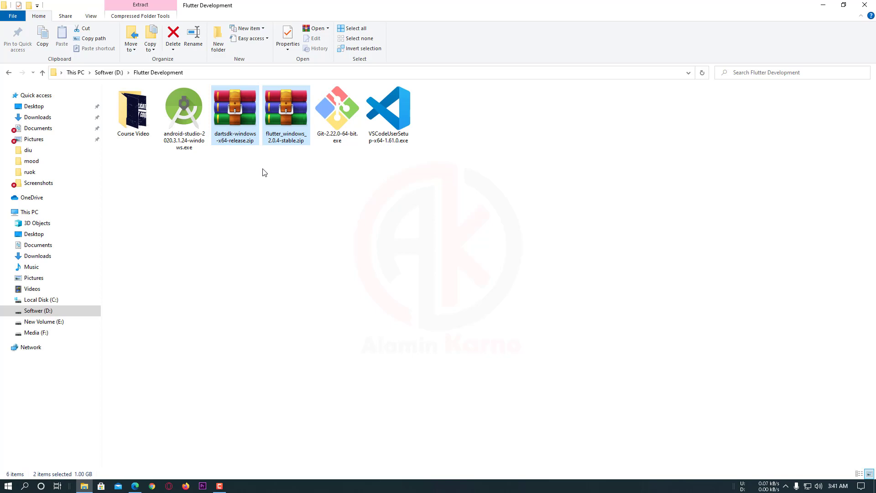
left_click(265, 173)
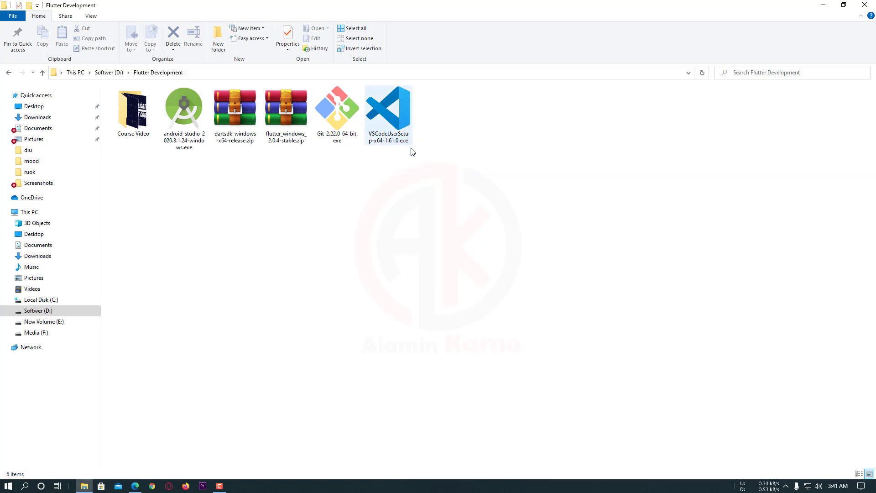
Launch VSCodeUserSetup-x64-1.61.0.exe, accept the license agreement and keep the default destination and Start Menu folders
left_click(385, 113)
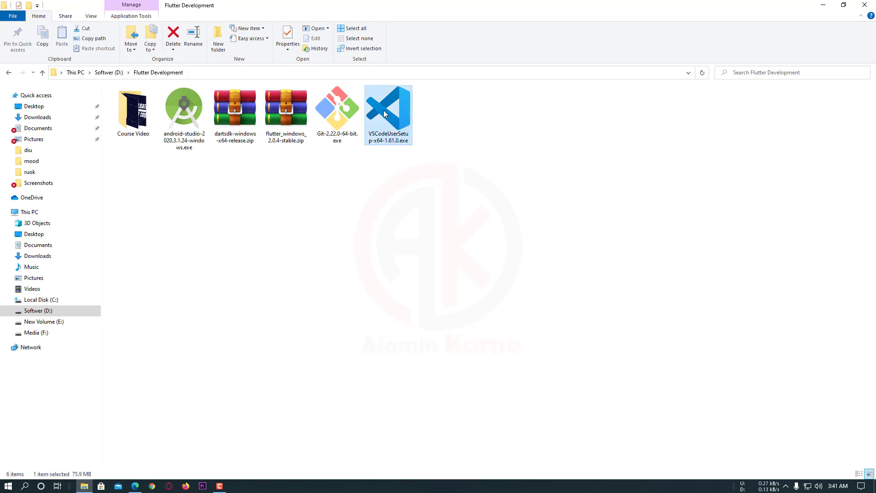
double_click(384, 114)
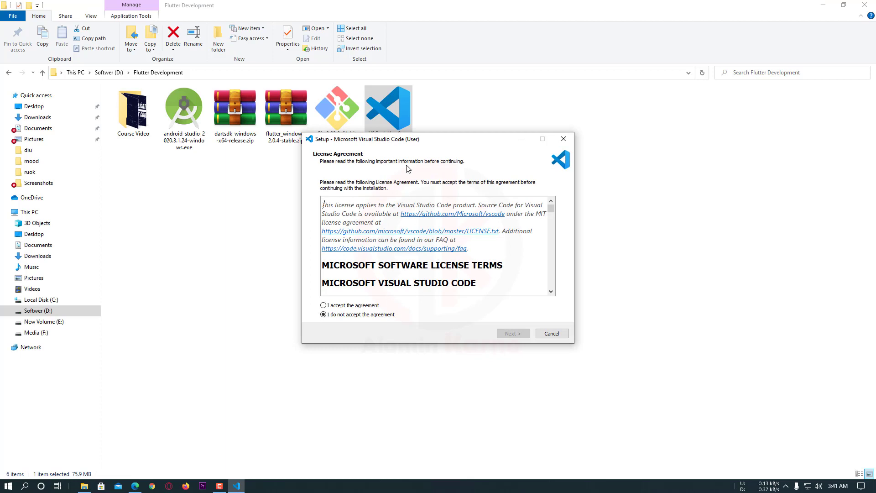
left_click(334, 307)
left_click(513, 333)
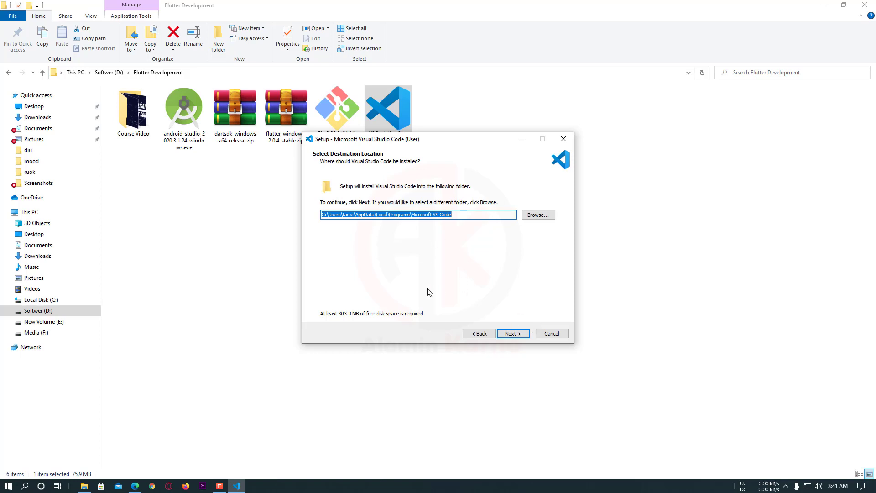
left_click(511, 333)
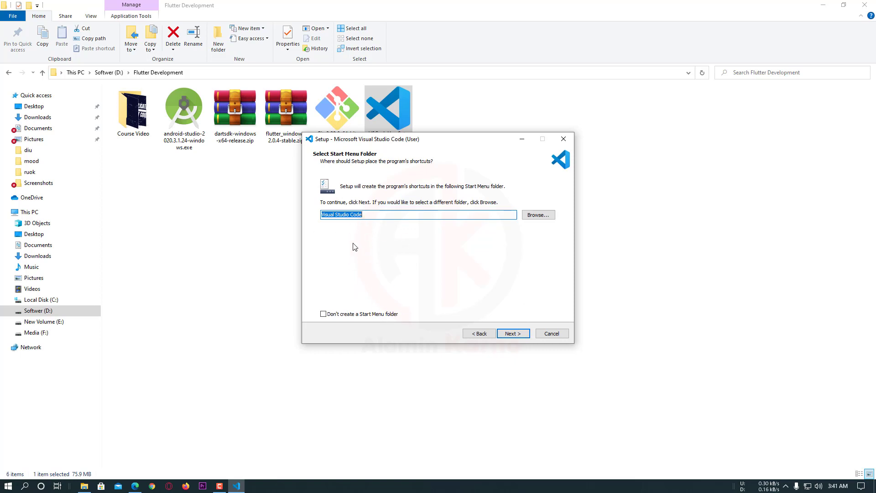
left_click(514, 339)
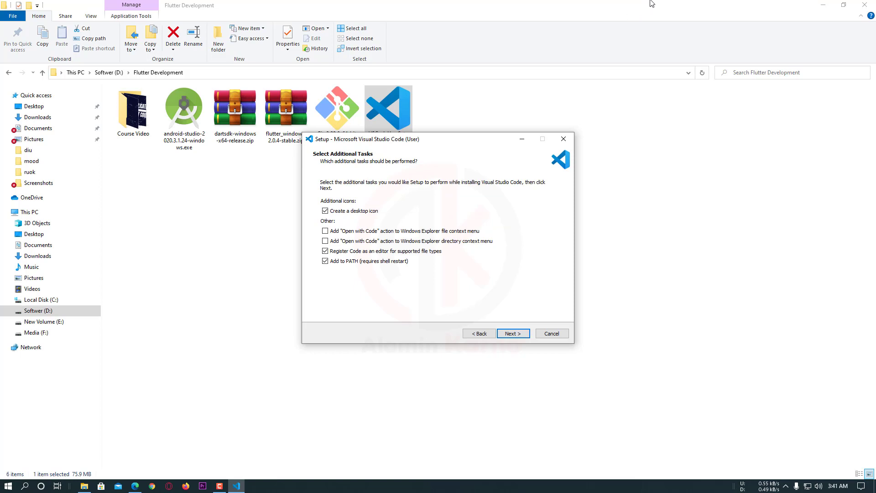
Minimize the File Explorer and browser windows so only the setup wizard stays over the desktop
left_click(823, 5)
left_click(822, 5)
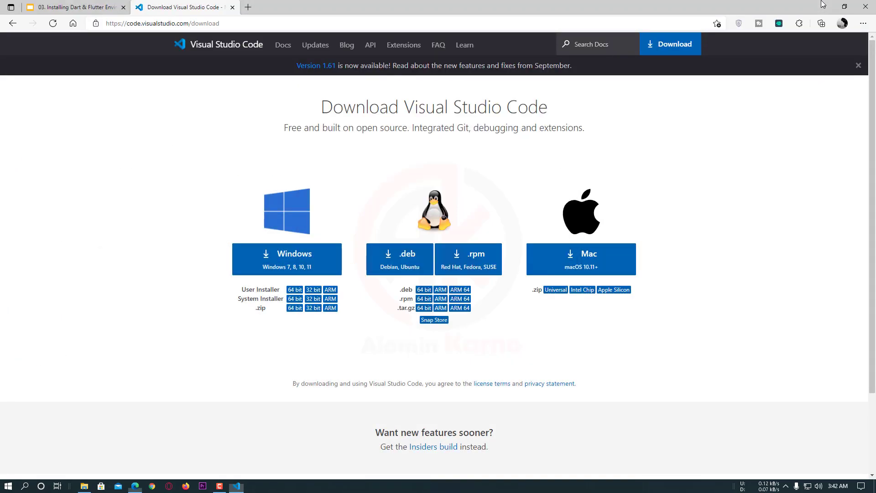
left_click(179, 145)
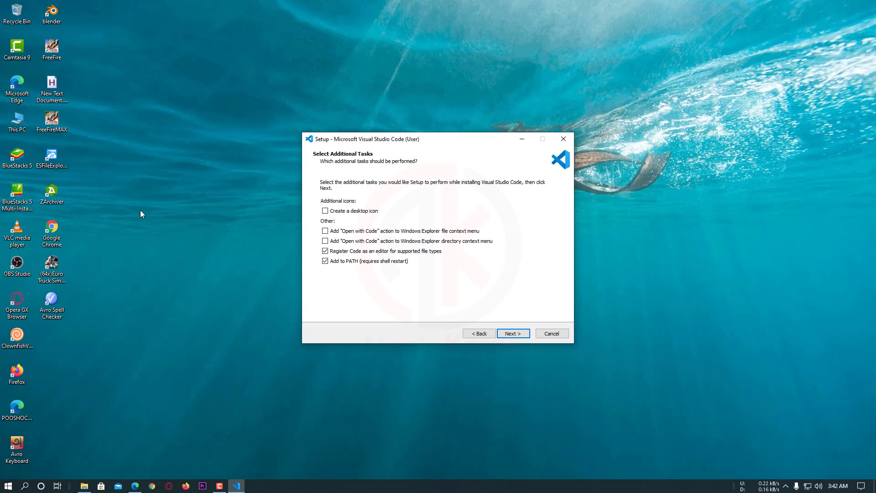
Enable the "Create a desktop icon" task and install Visual Studio Code with the remaining default tasks
left_click(325, 211)
left_click(514, 332)
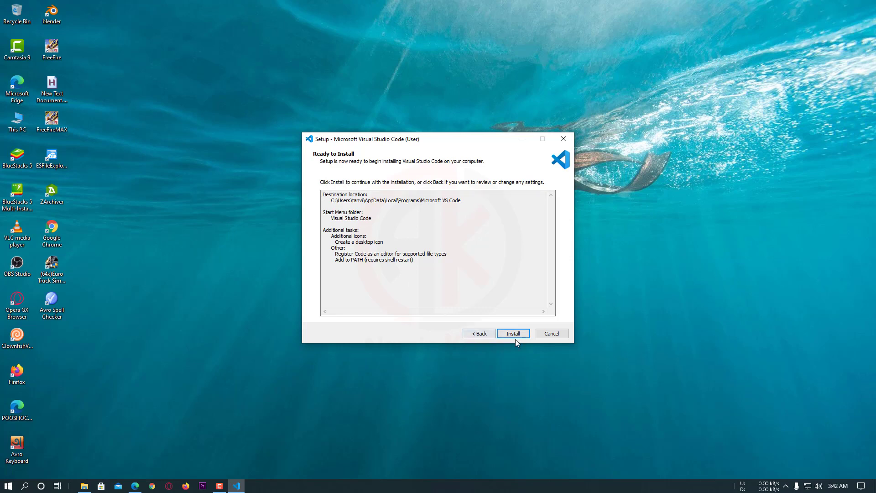
left_click(516, 337)
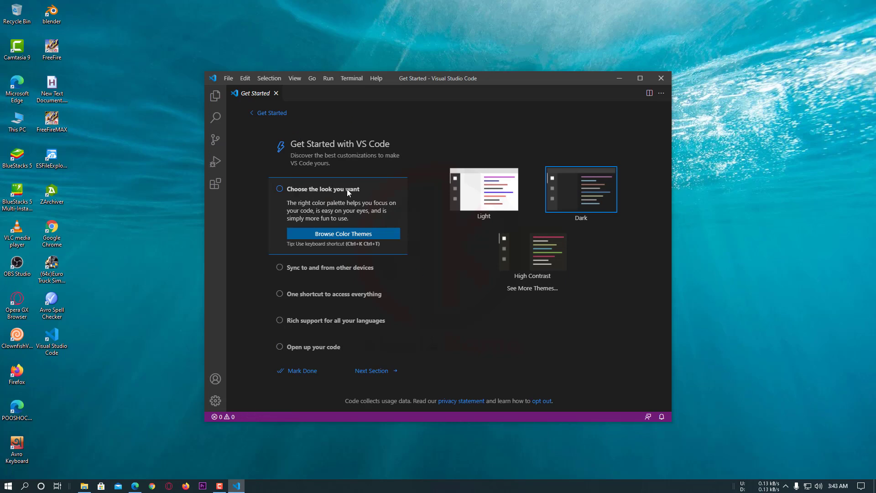
Try the Light and High Contrast themes, apply the Dark theme and mark the Get Started walkthrough as done
left_click(480, 202)
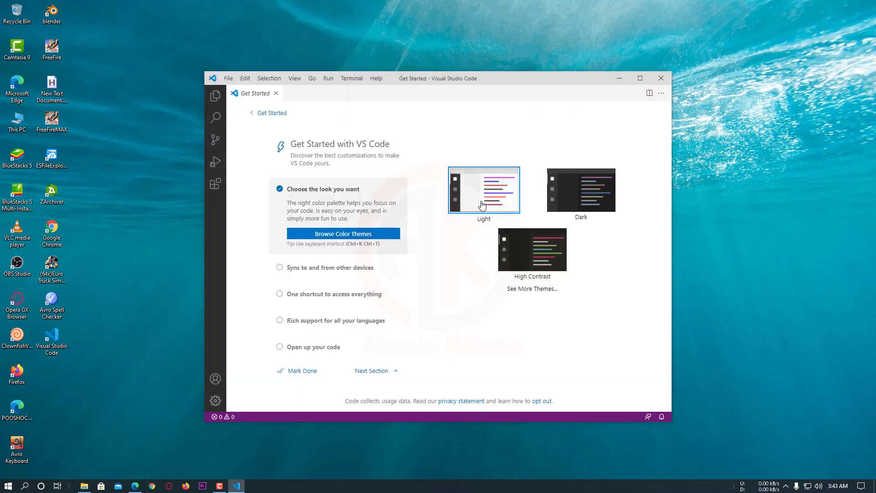
left_click(602, 205)
left_click(529, 258)
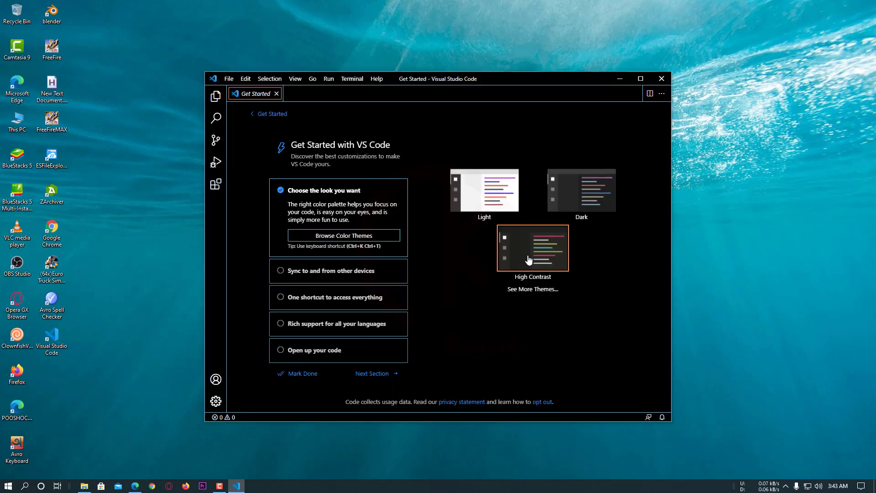
left_click(484, 177)
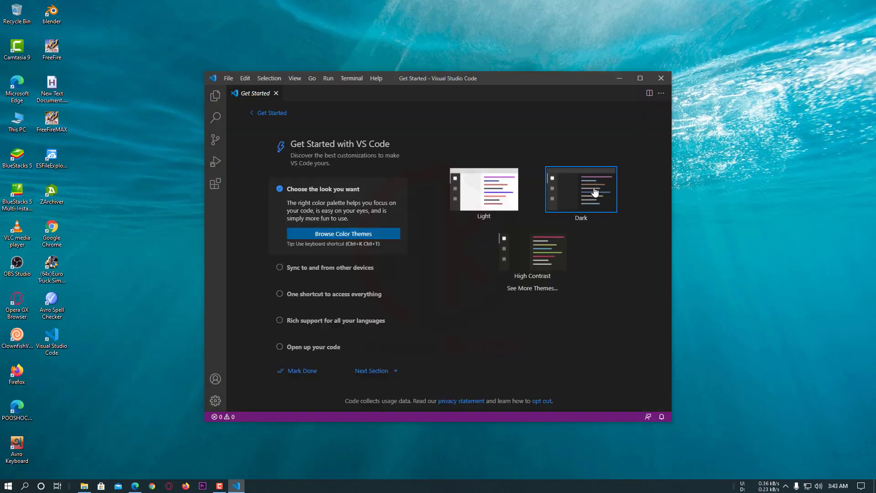
left_click(596, 193)
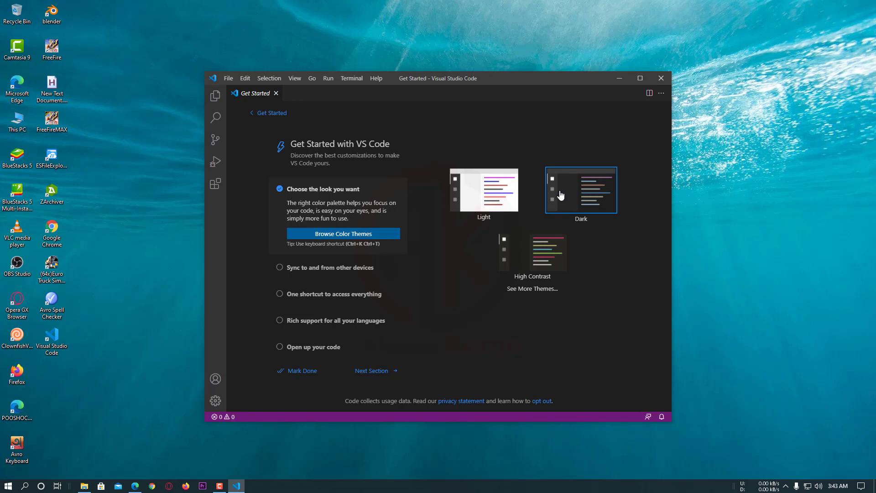
left_click(291, 371)
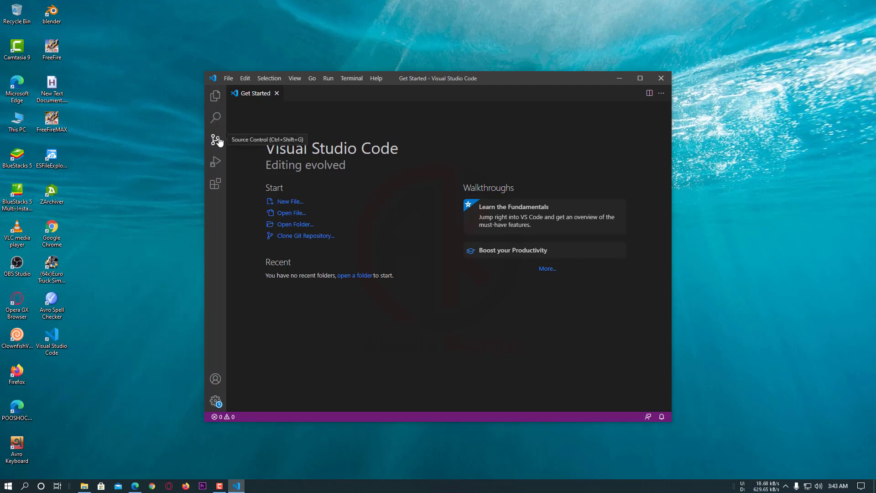
Browse the popular extensions in the Visual Studio Code marketplace and search it for "dart"
left_click(215, 183)
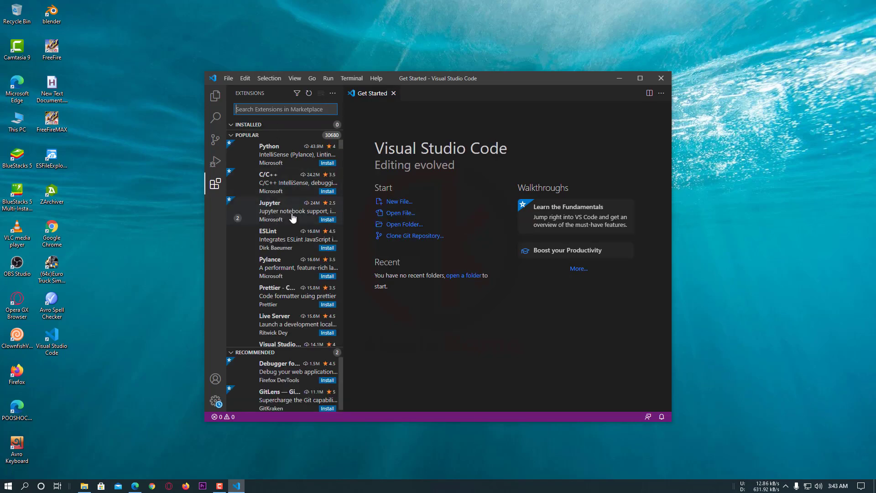
left_click(234, 126)
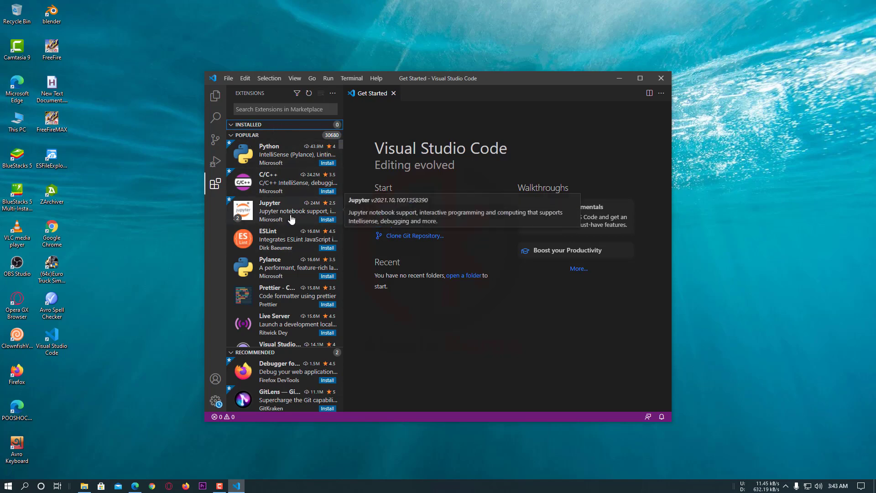
scroll(293, 192, "down", 3)
scroll(292, 192, "up", 3)
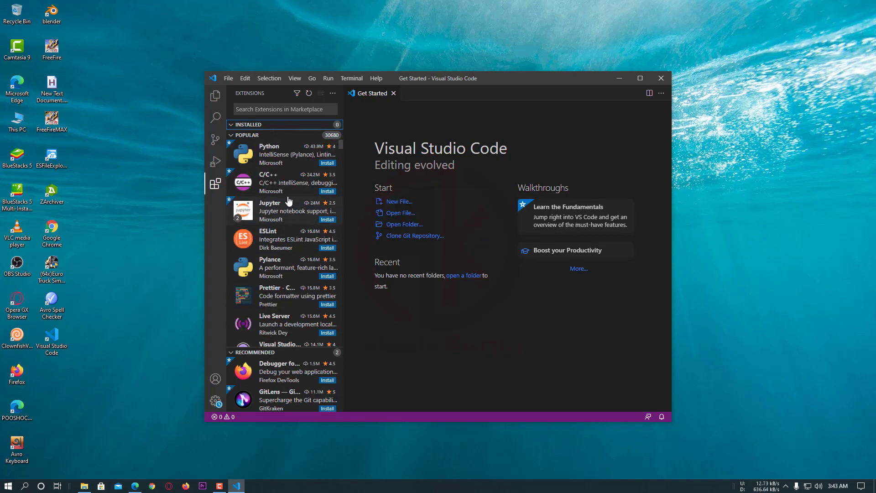
left_click(272, 109)
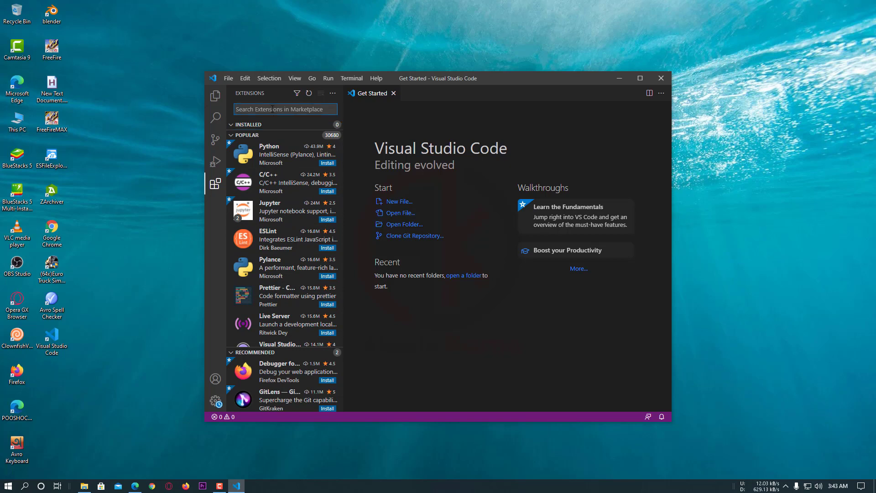
type("d")
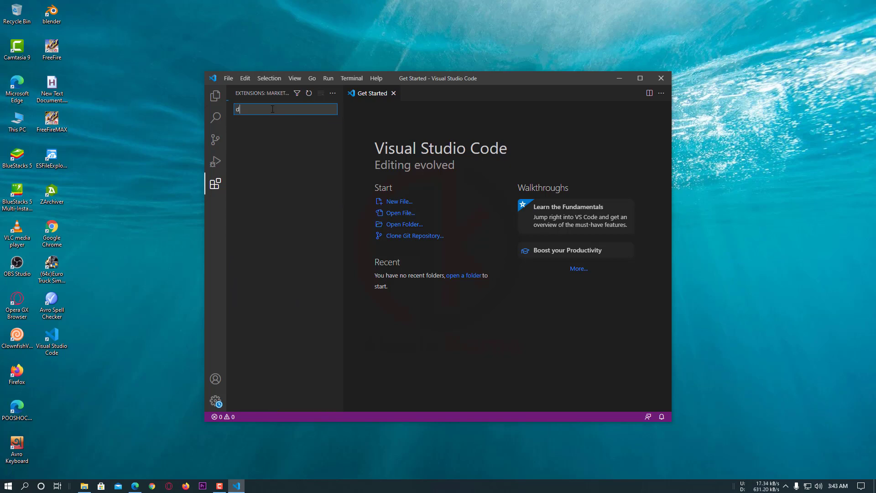
type("art")
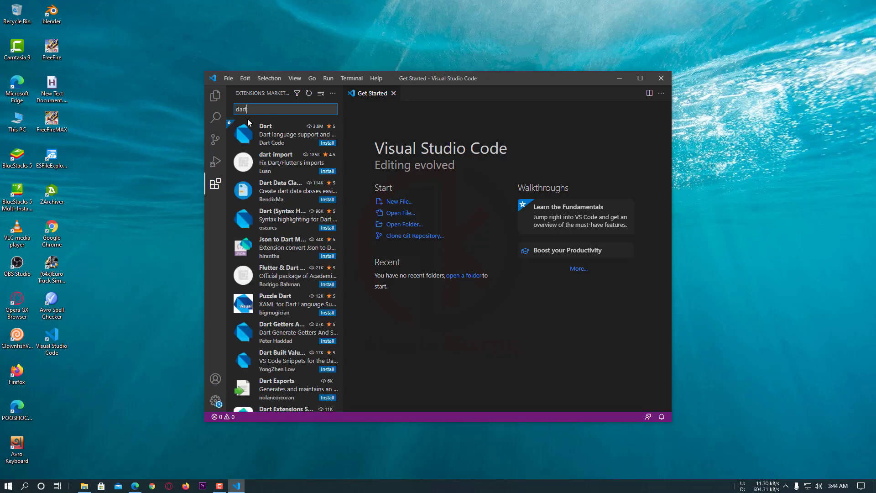
Open the Dart extension published by Dart Code and review its details, from the introduction to the release notes
left_click(294, 144)
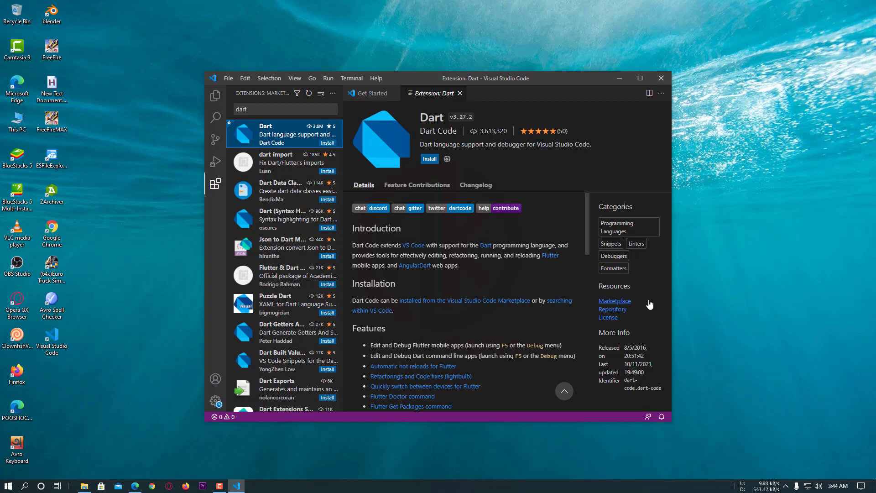
scroll(522, 303, "down", 1)
scroll(505, 296, "down", 10)
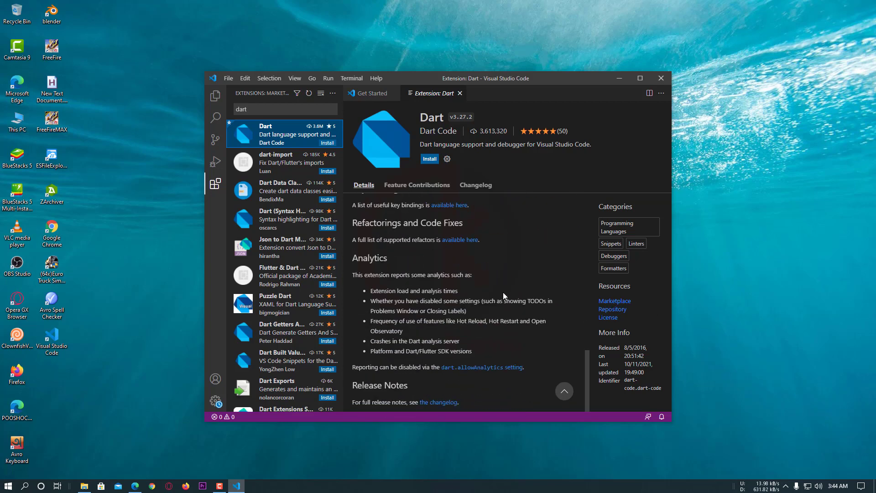
scroll(419, 301, "up", 4)
scroll(417, 299, "up", 8)
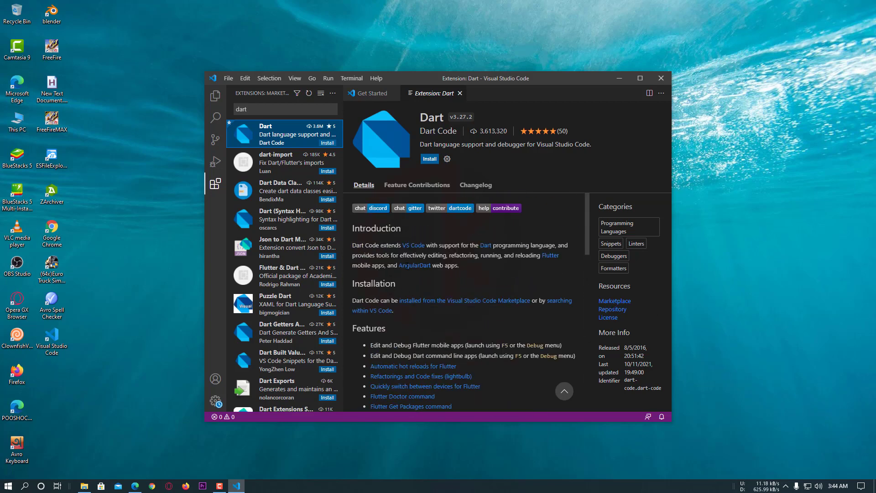
scroll(449, 309, "down", 10)
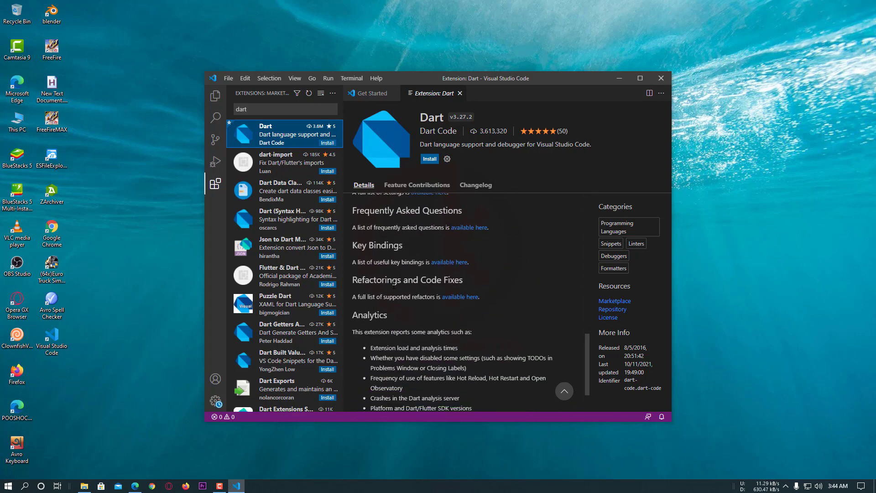
Install the Dart extension published by Dart Code
scroll(404, 320, "up", 10)
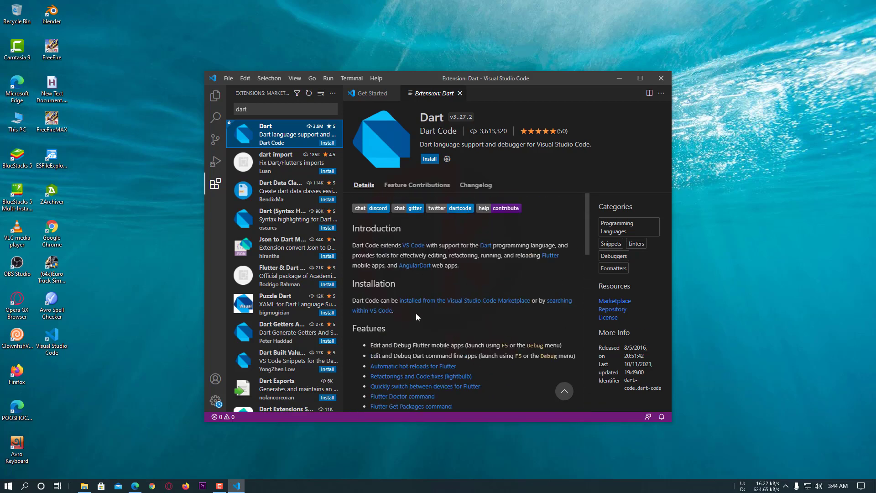
left_click(429, 160)
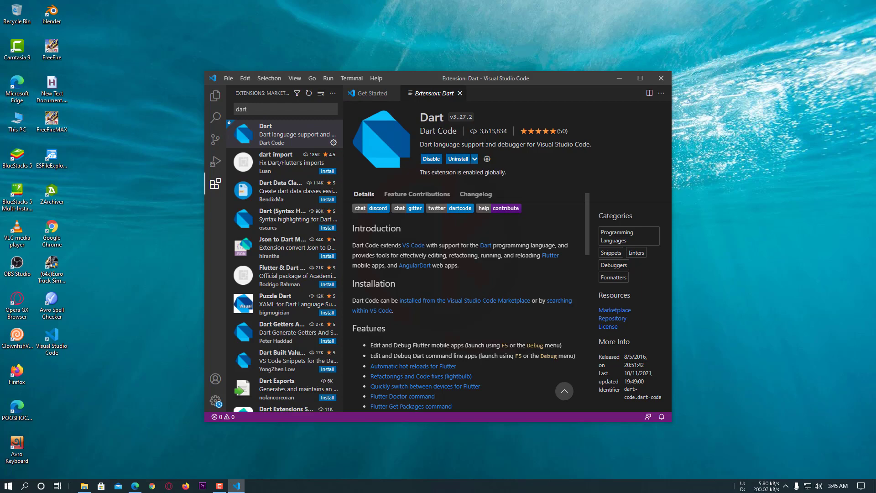
Search the extension marketplace for "flutter" and install the Flutter extension published by Dart Code
left_click(257, 108)
key("BackSpace")
key("BackSpace")
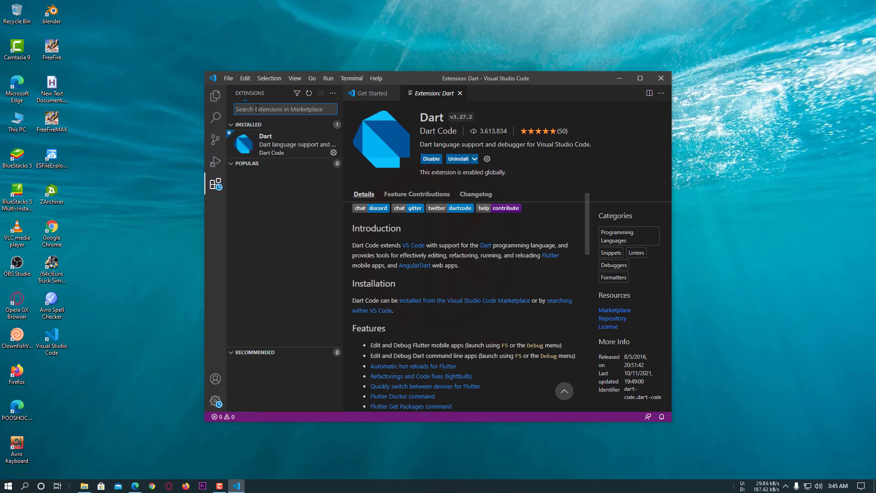
type("fluu")
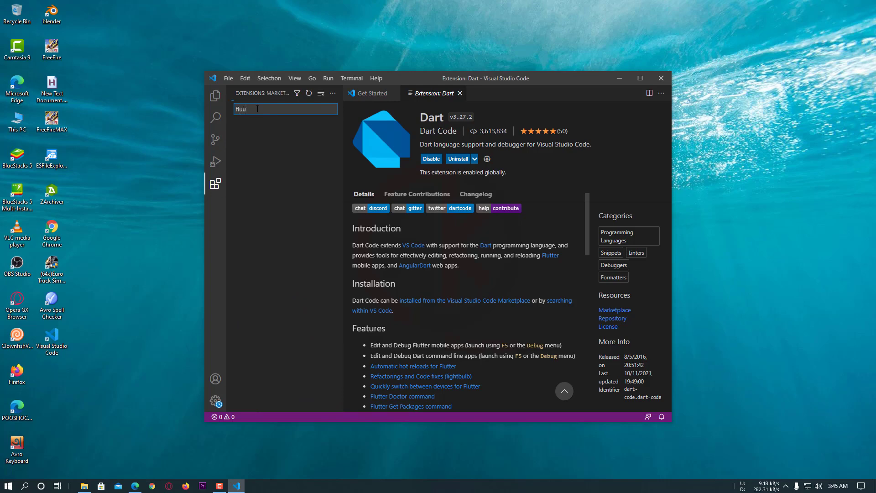
key("BackSpace")
type("tter")
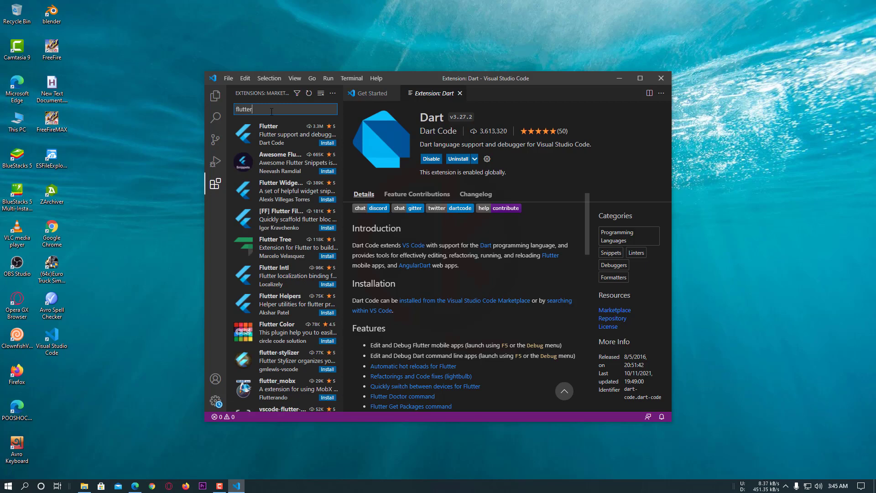
left_click(289, 138)
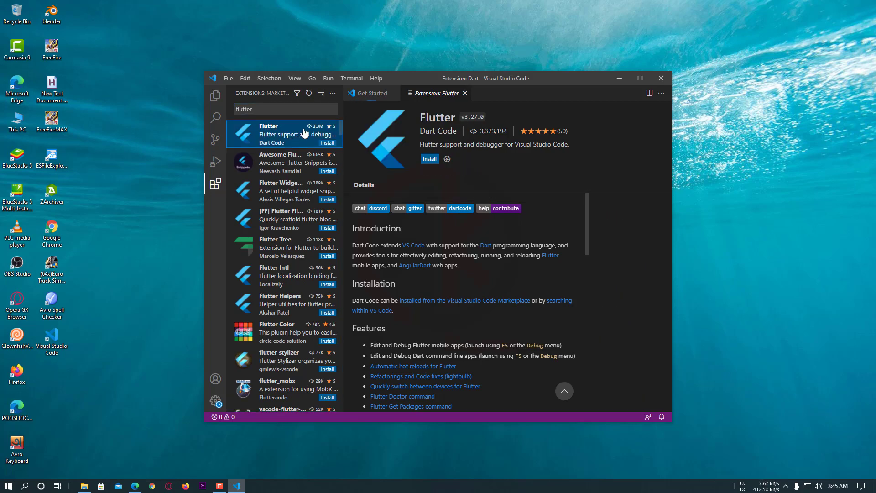
left_click(428, 161)
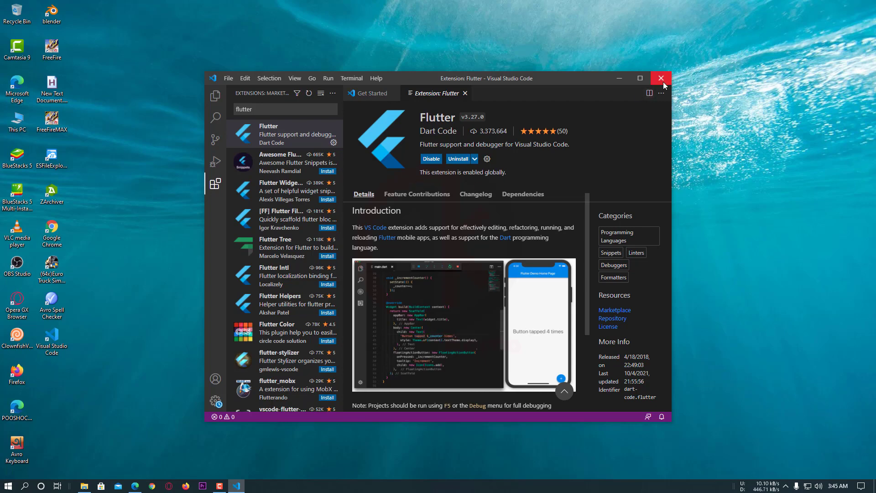
Close Visual Studio Code and launch it again from the desktop
left_click(226, 79)
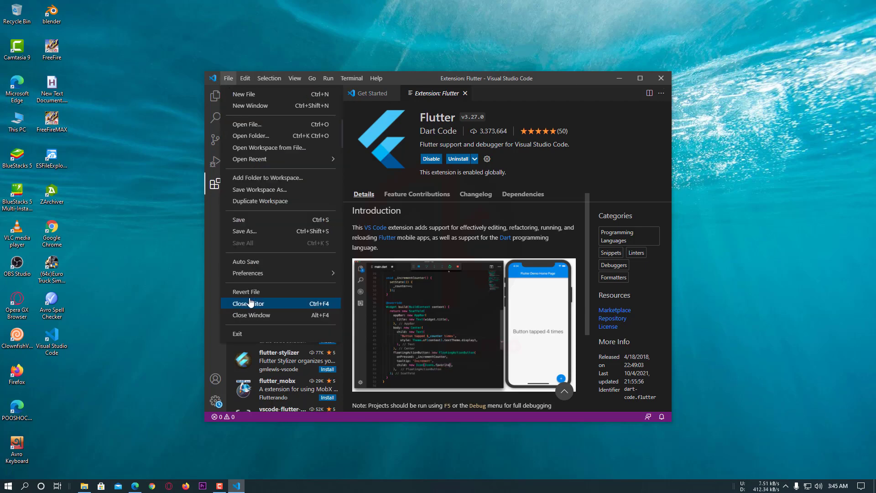
left_click(666, 80)
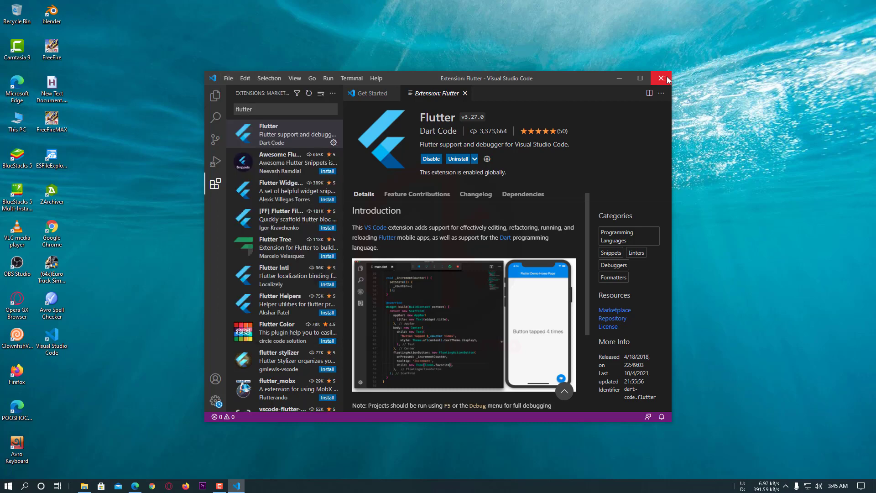
double_click(52, 338)
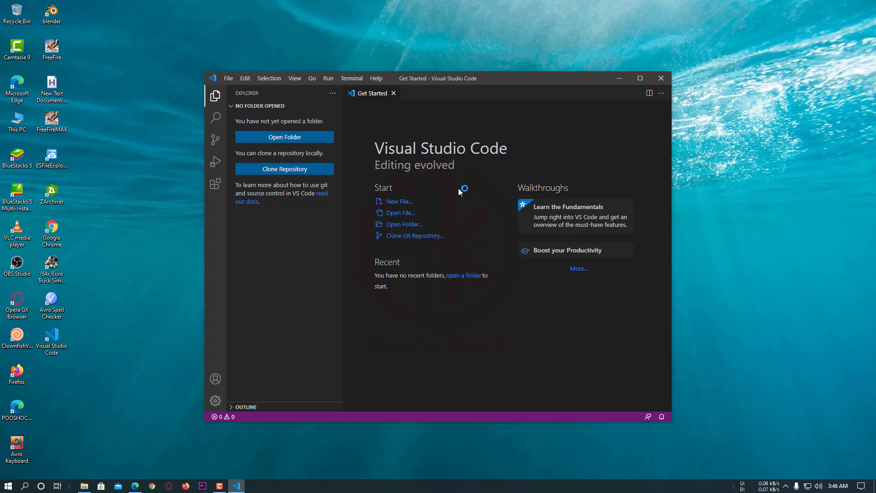
Search the command palette for "flutter" to see which Flutter commands are available
key("ctrl+shift+p")
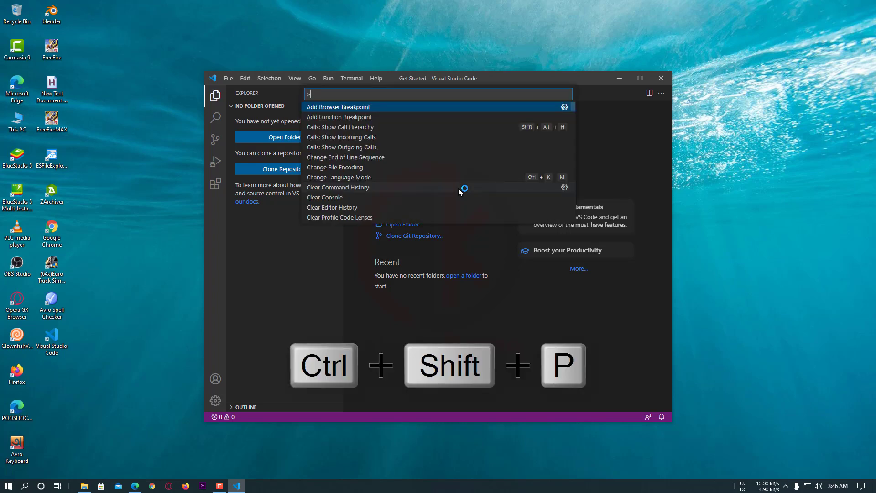
left_click(467, 256)
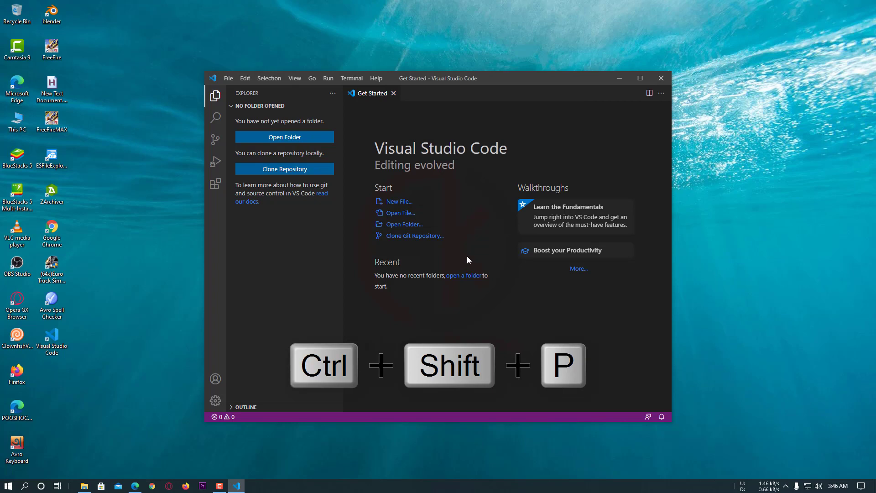
key("ctrl+shift+p")
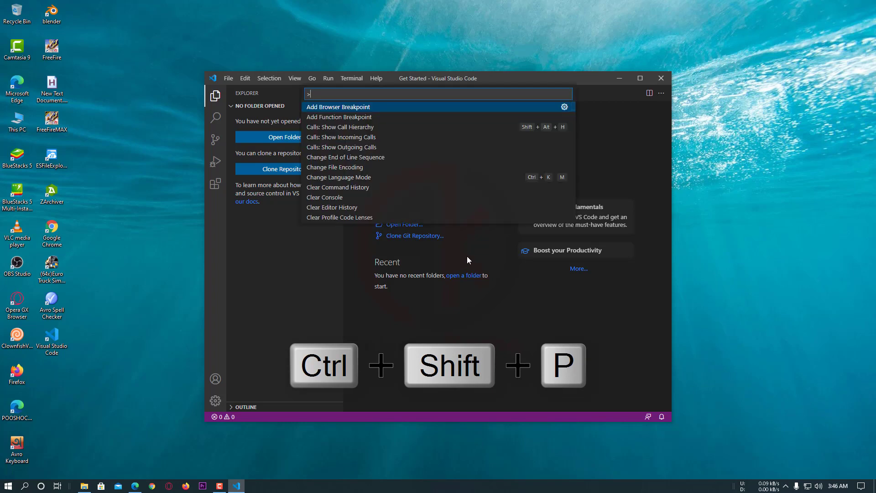
type("fl")
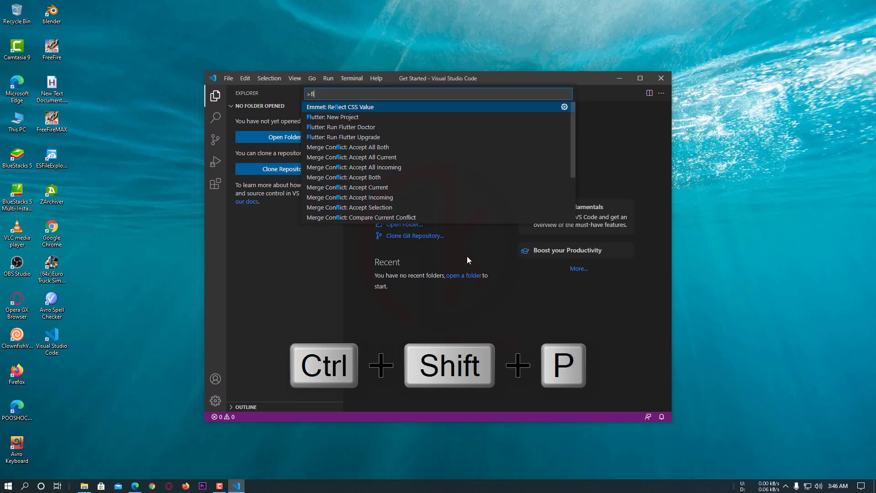
type("utter")
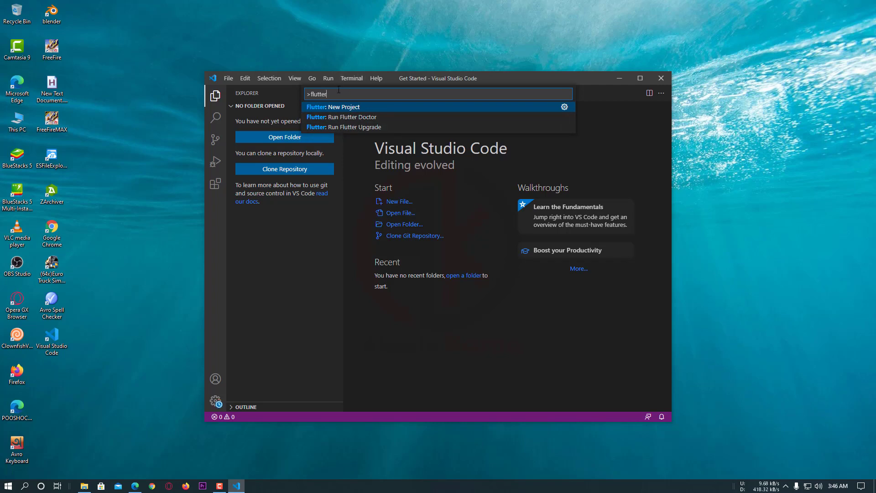
Try to look up "Dart" in place of the Flutter command search
key("BackSpace")
key("BackSpace")
key("BackSpace")
key("BackSpace")
key("BackSpace")
key("BackSpace")
key("BackSpace")
key("BackSpace")
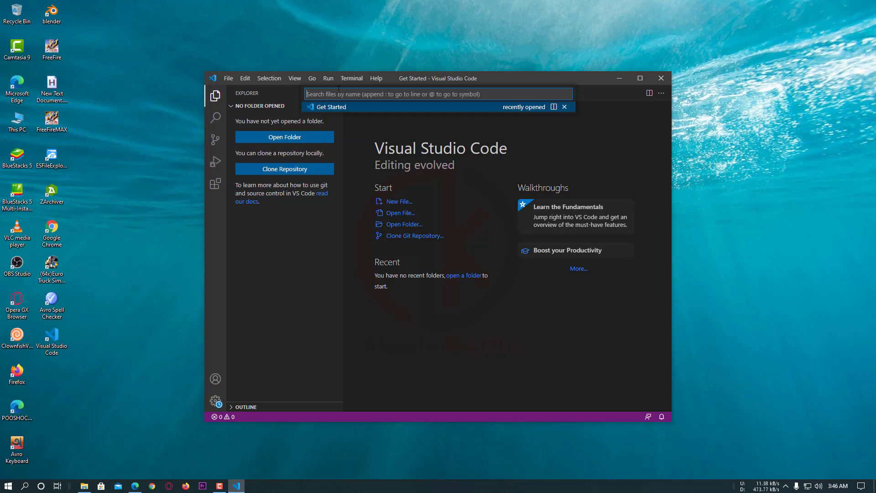
type("da")
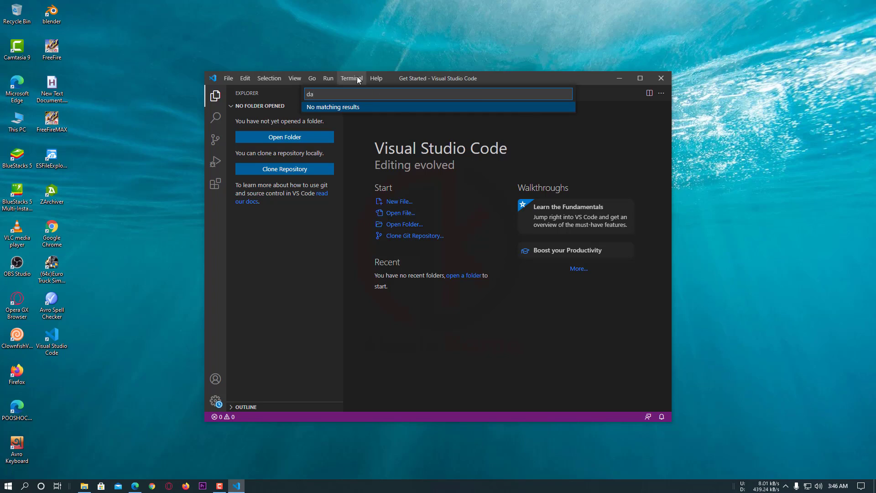
left_click_drag(318, 95, 301, 100)
type("Da")
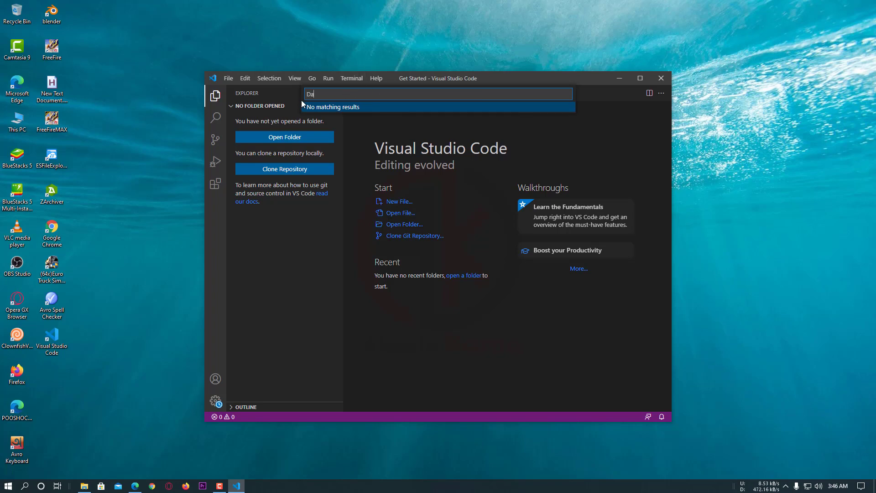
type("rt")
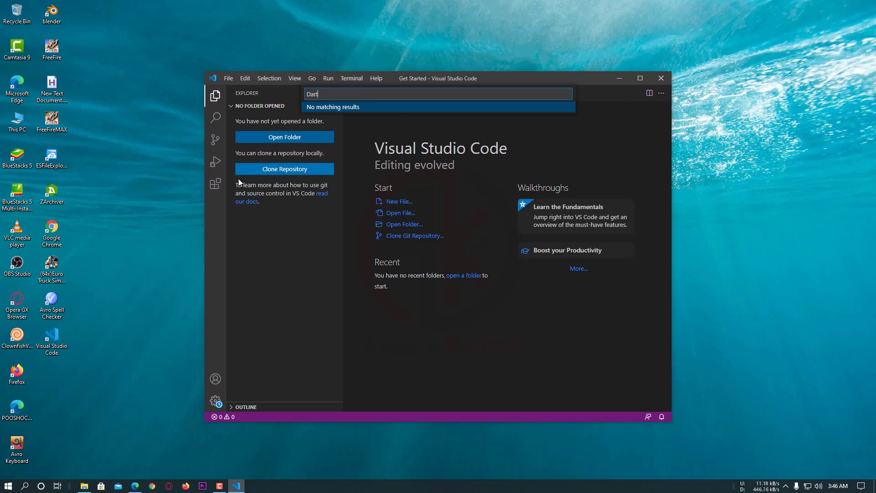
Check the installed extensions, view the details of the Dart extension and close Visual Studio Code
left_click(215, 185)
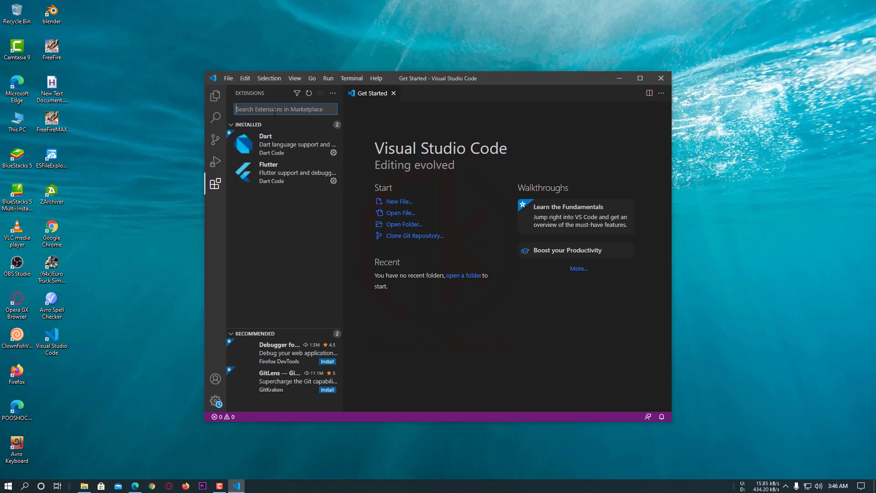
left_click(294, 157)
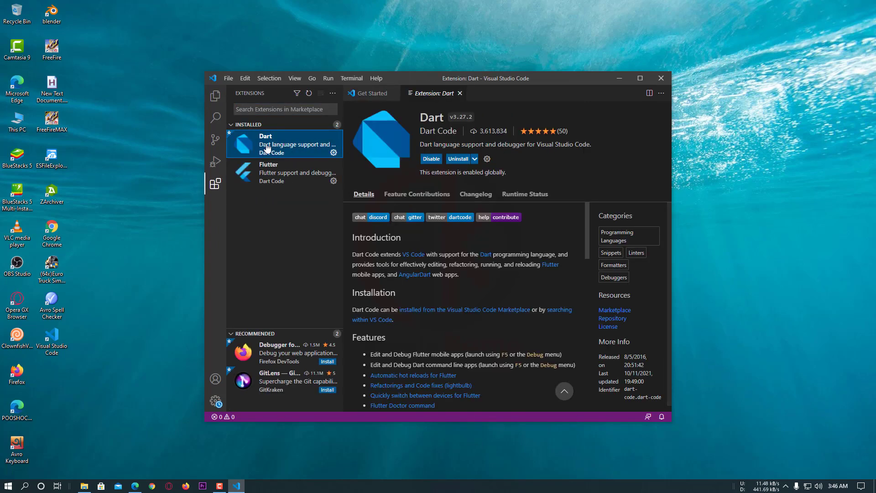
left_click(660, 79)
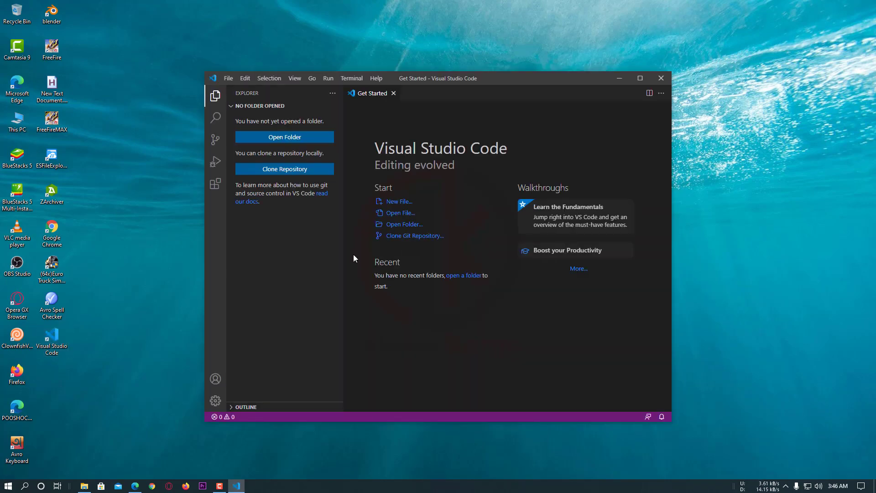
Run the "Dart: New Project" command and choose the Console Application (console-full) template
key("ctrl+shift+p")
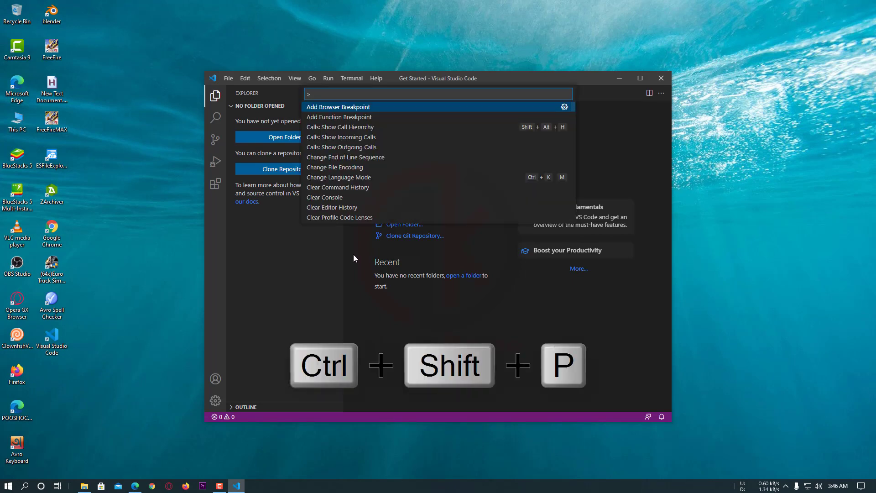
type("Dart")
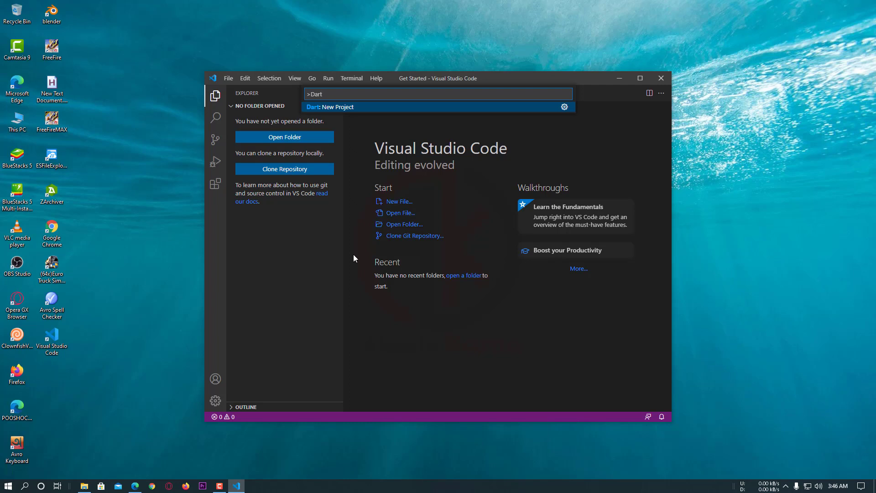
key("Return")
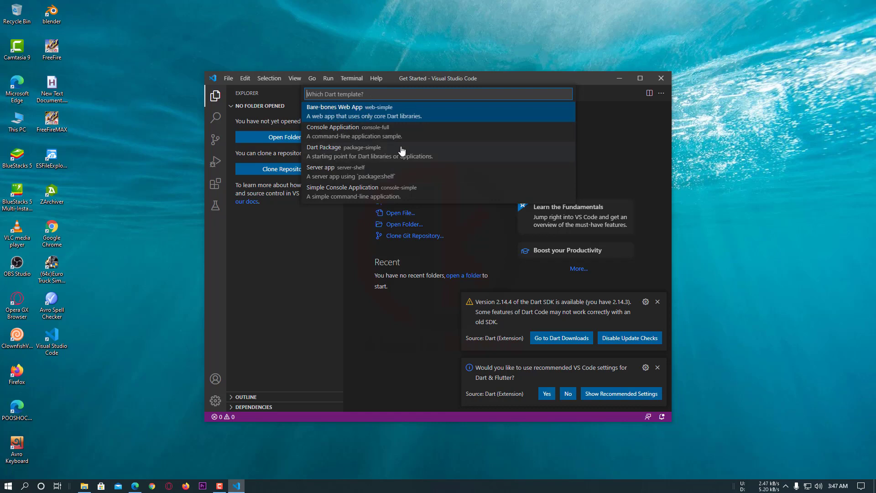
left_click(348, 137)
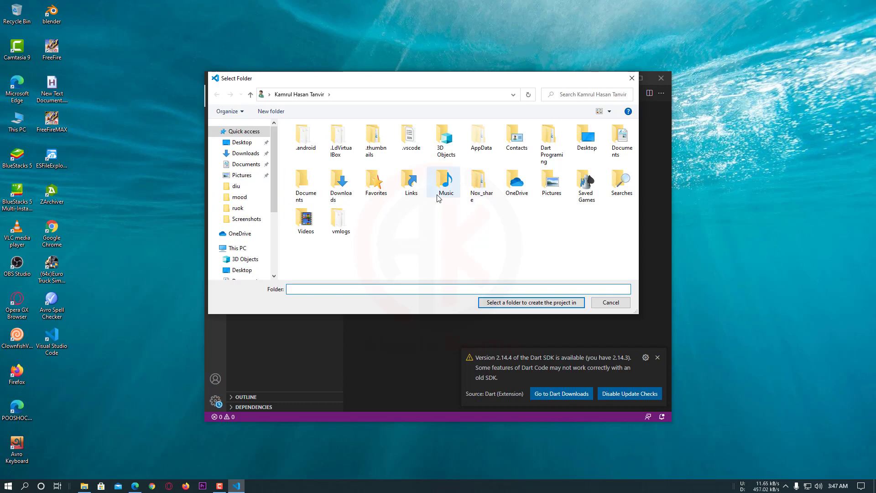
Browse to the Flutter Development folder on the Softwer (D:) drive as the location for the project
scroll(246, 228, "down", 3)
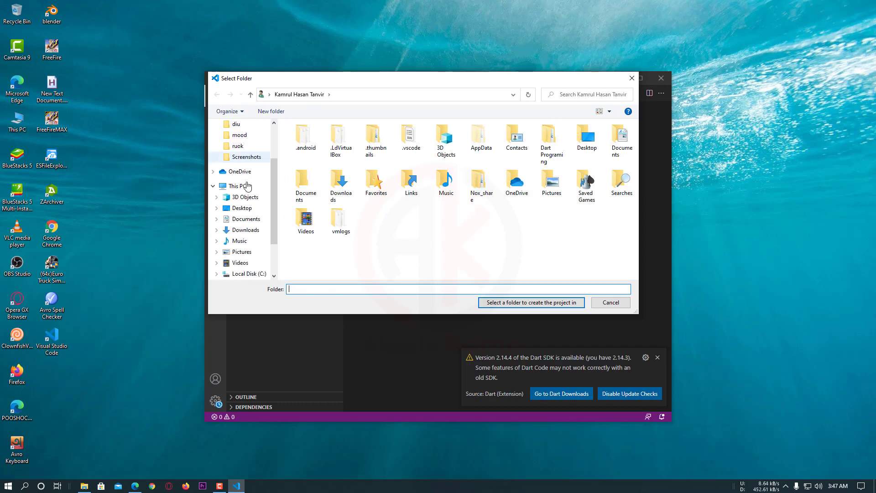
scroll(253, 197, "down", 2)
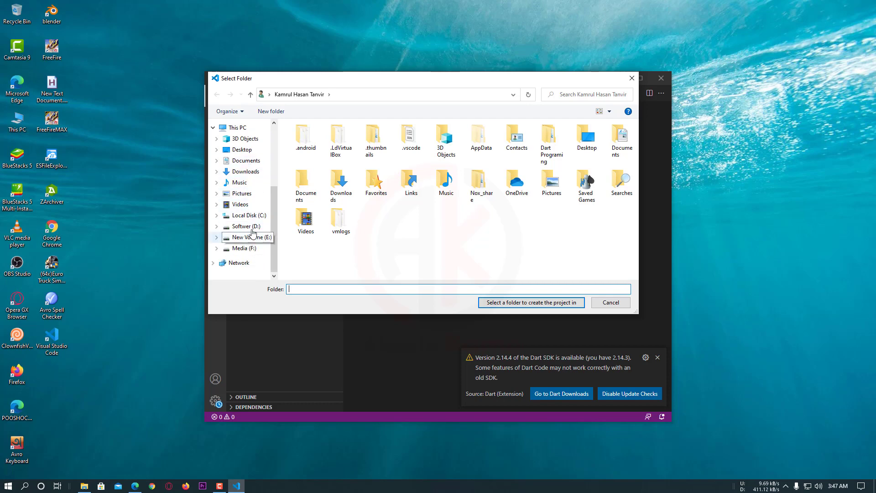
left_click(245, 226)
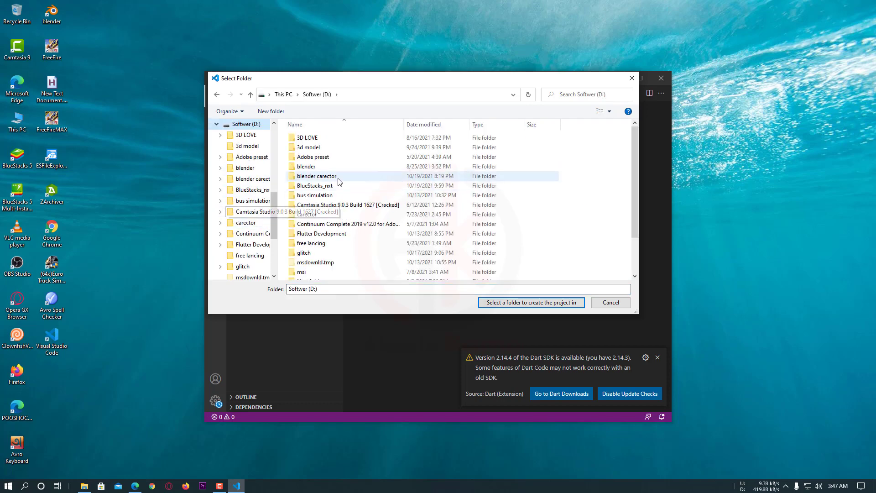
scroll(338, 183, "down", 2)
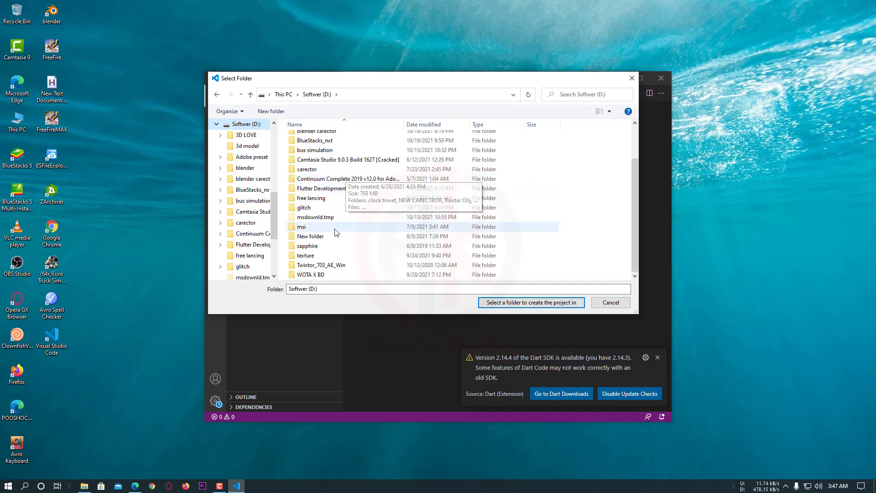
double_click(322, 189)
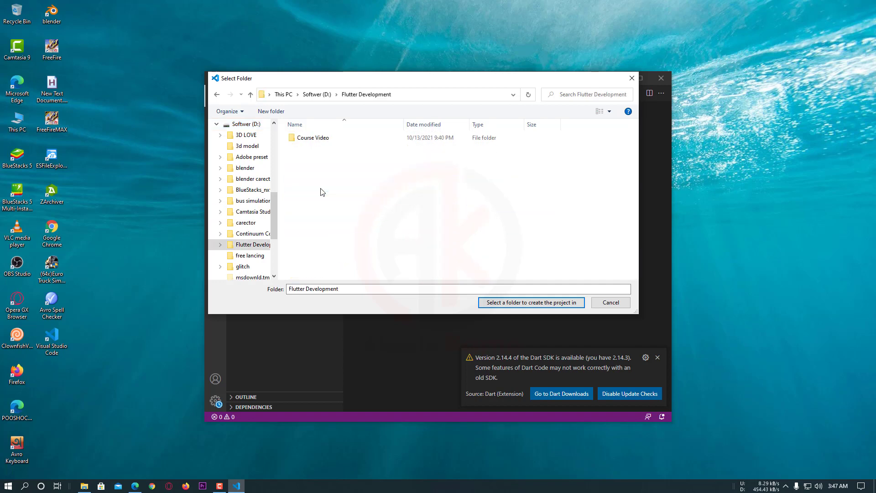
Create a new folder named "Dart Programming" inside the Flutter Development folder
right_click(335, 159)
mouse_move(407, 270)
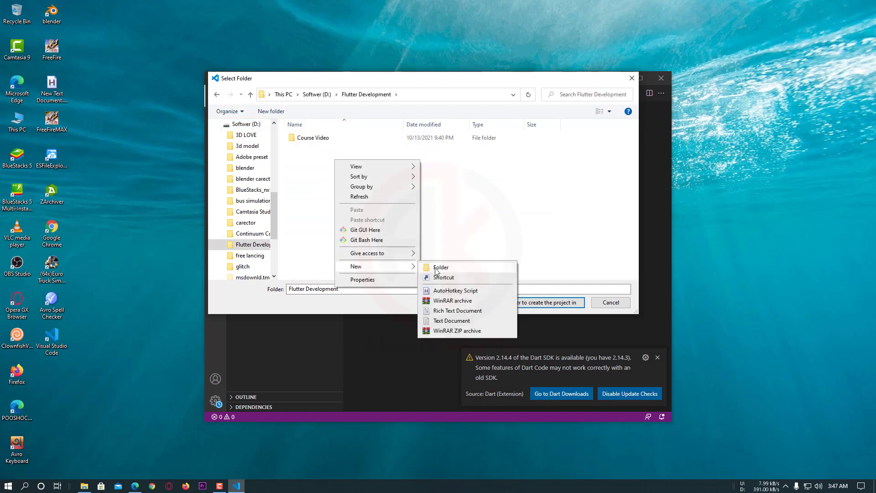
left_click(433, 268)
type("Da")
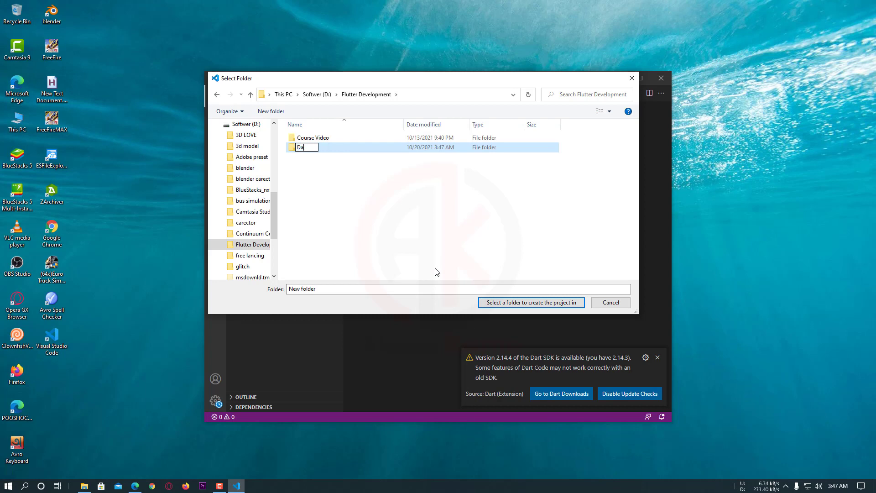
type("t")
type("r")
type(" Prog")
type("rammin")
type("g")
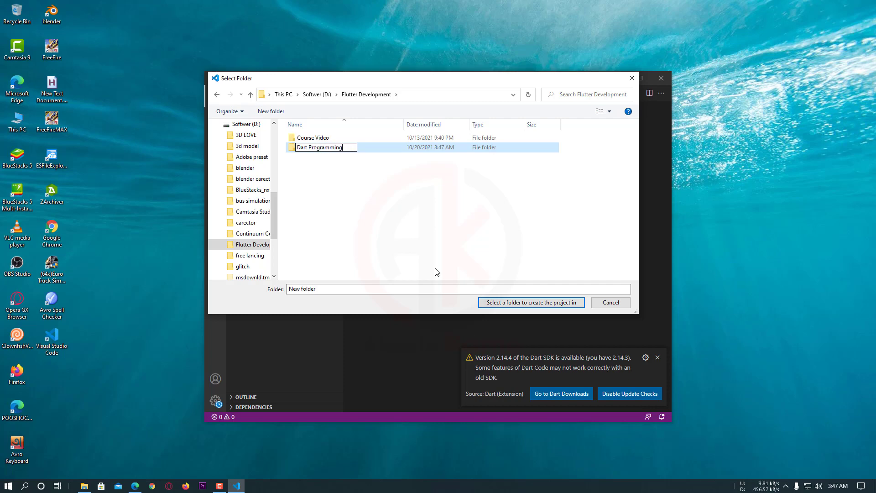
key("Return")
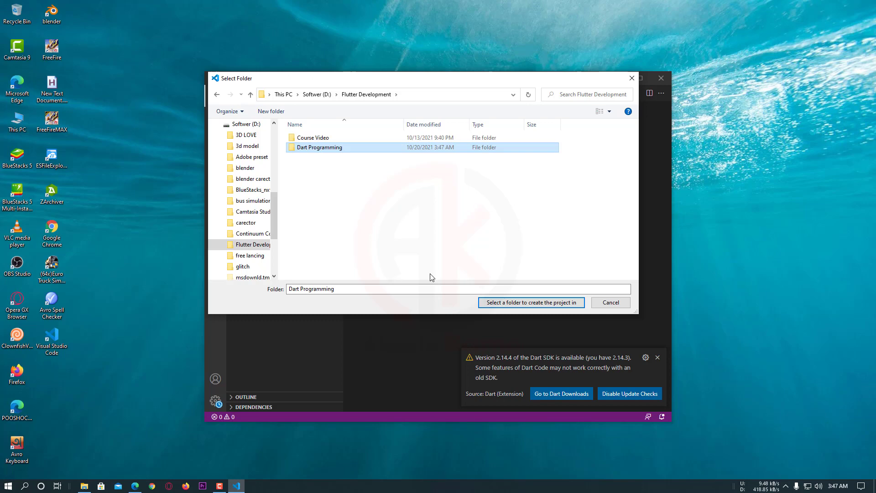
Choose the Dart Programming folder as the project location and name the new project dart_test_1
double_click(368, 149)
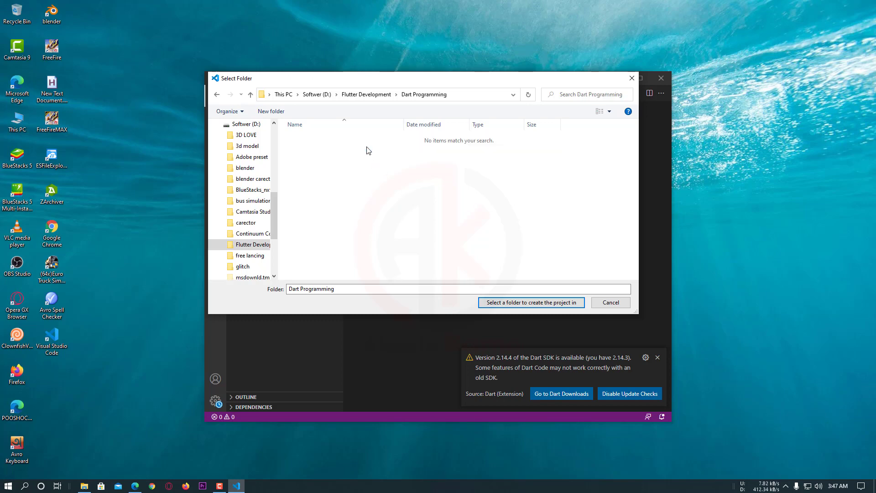
left_click(507, 305)
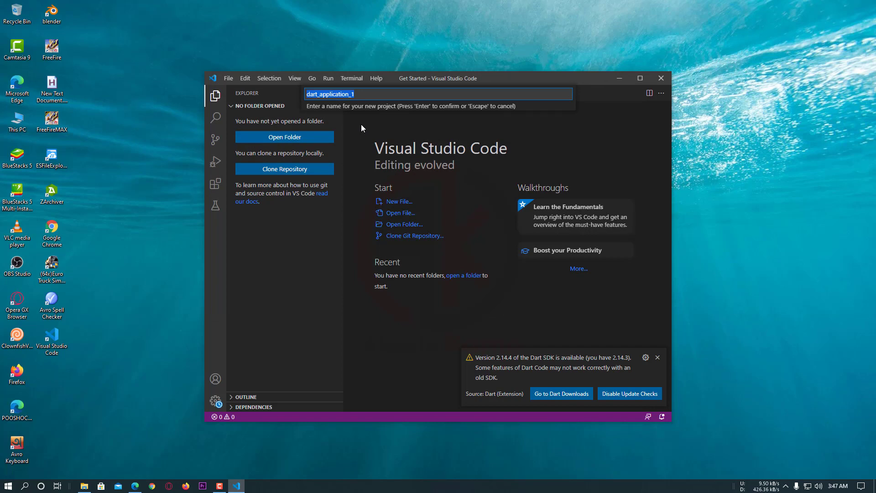
left_click(370, 98)
left_click_drag(368, 96, 285, 98)
type("dart")
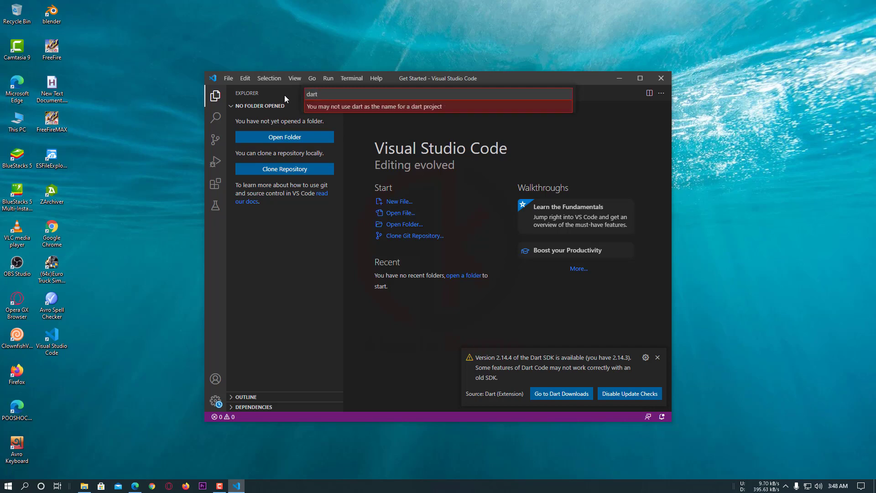
type("_test")
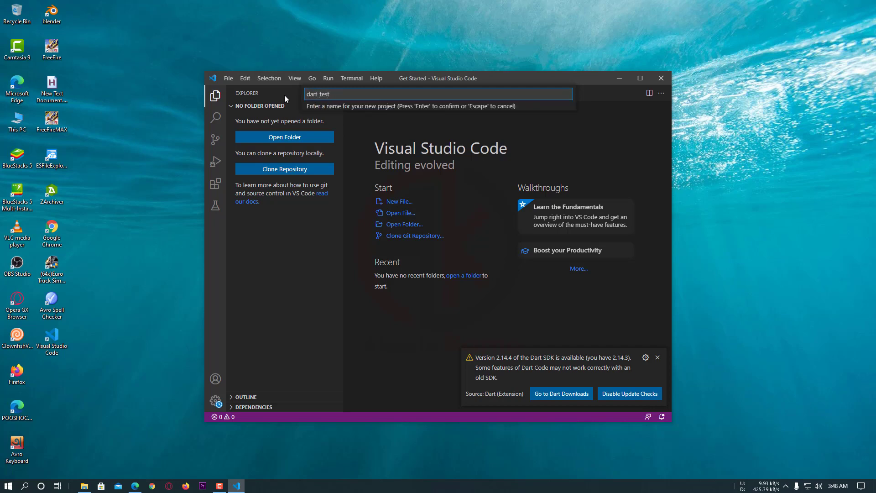
key("BackSpace")
key("BackSpace")
key("BackSpace")
key("BackSpace")
type("T")
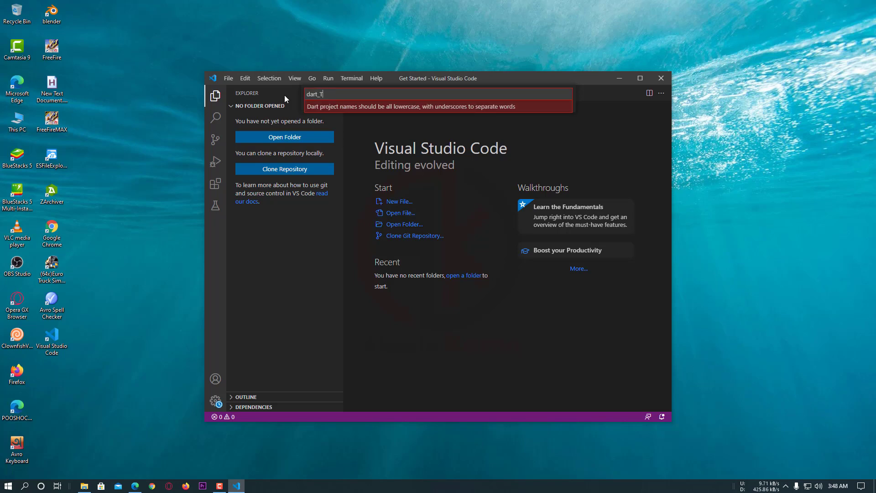
key("BackSpace")
type("d")
key("BackSpace")
key("BackSpace")
type("te")
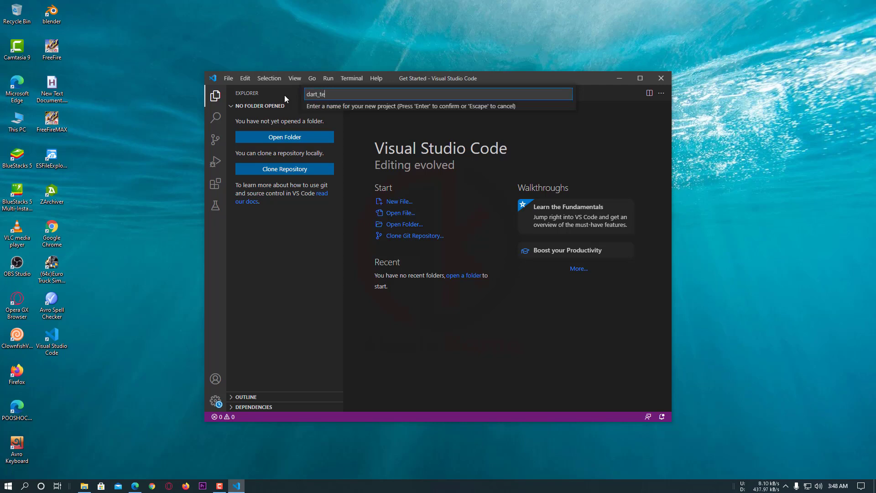
type("st-")
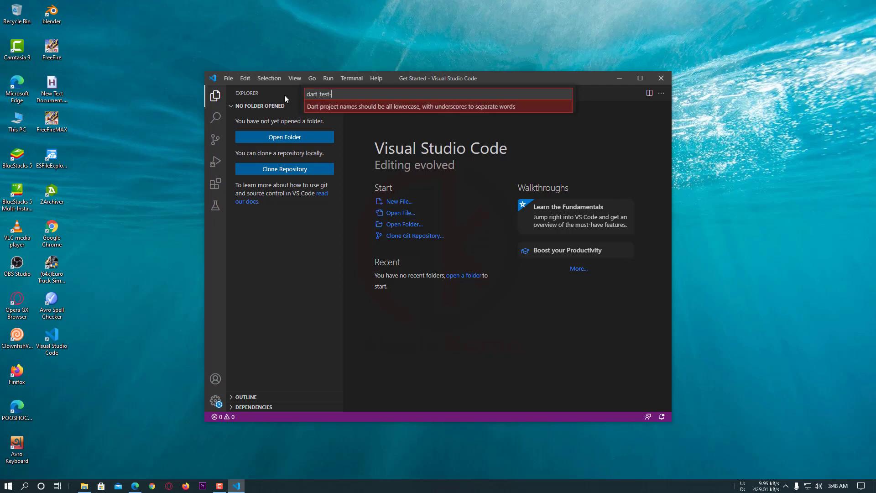
key("BackSpace")
type("_")
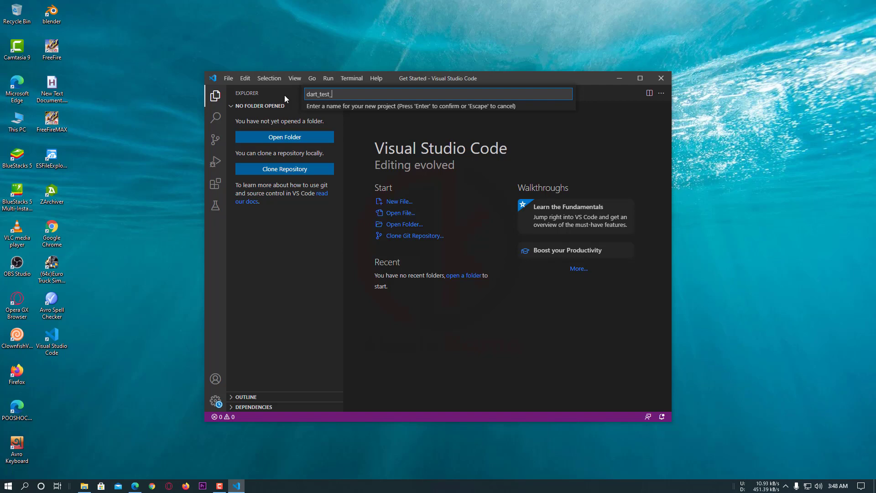
type("1")
key("Return")
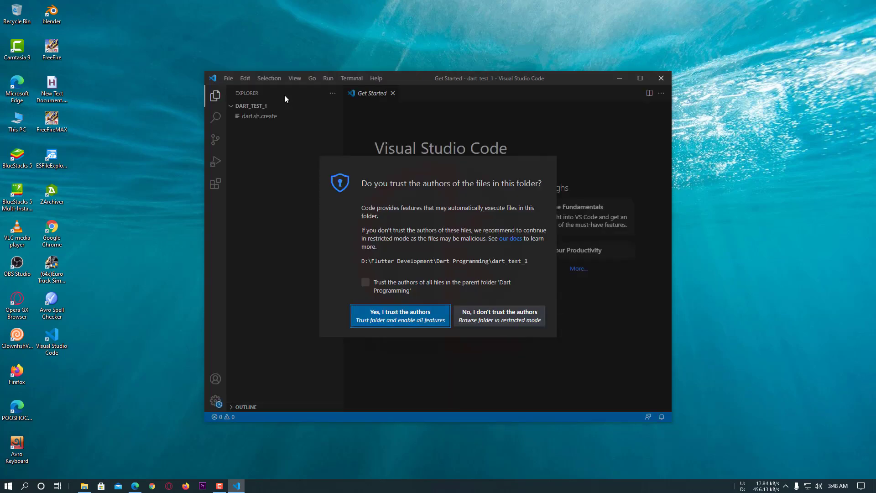
Trust the authors of the dart_test_1 folder and maximize the Visual Studio Code window
left_click(393, 318)
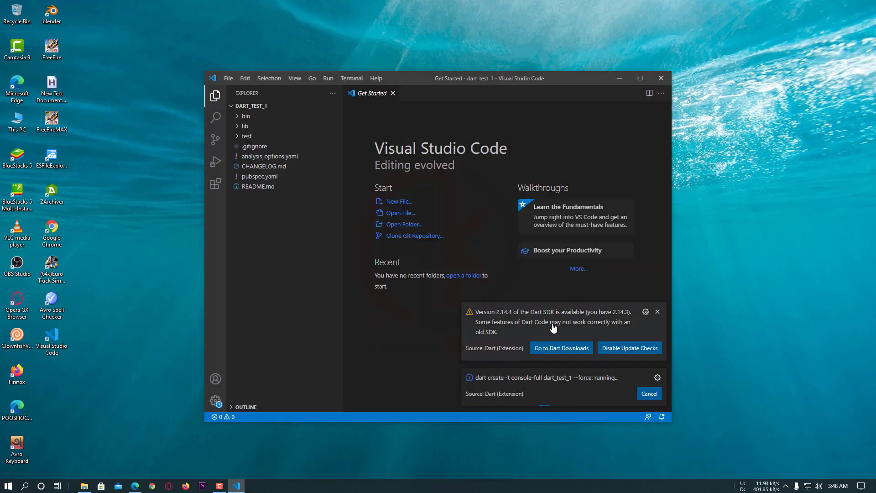
left_click(641, 79)
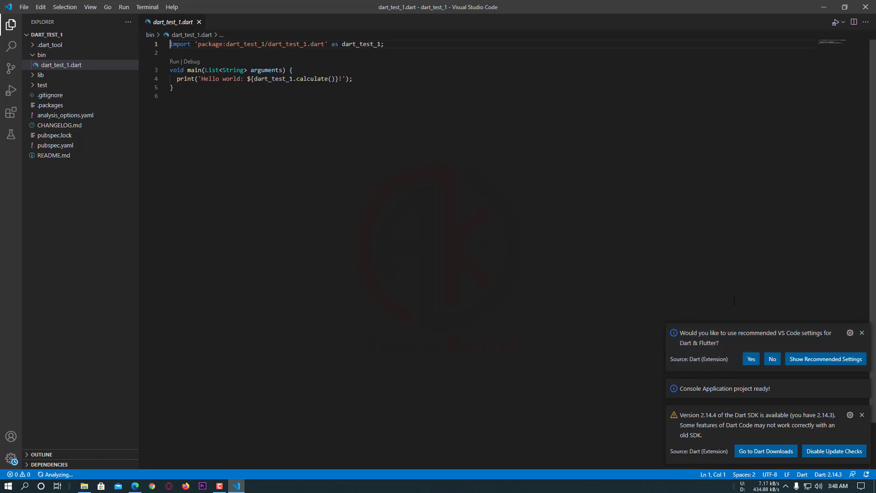
Accept the recommended VS Code settings for Dart & Flutter and dismiss the remaining notifications
left_click(751, 360)
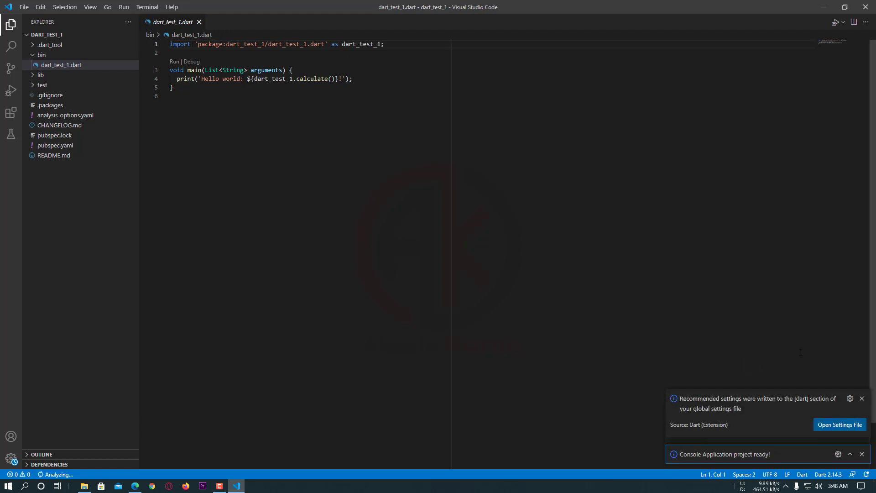
left_click(861, 398)
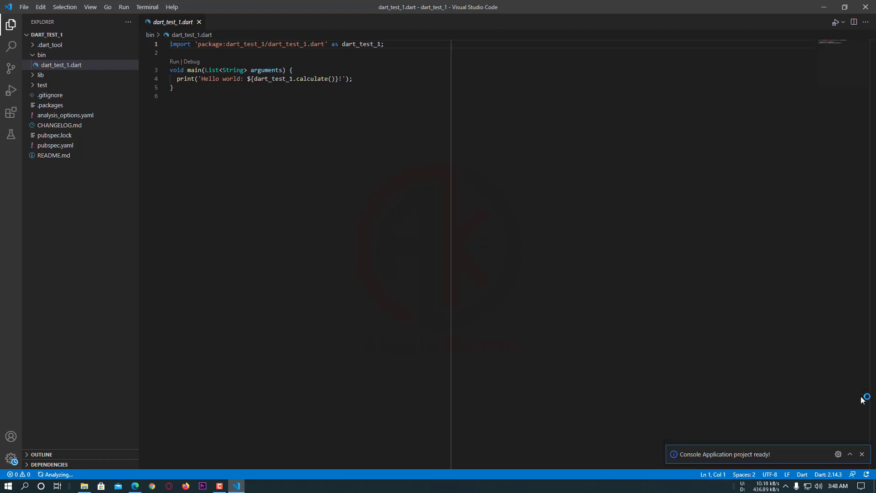
left_click(862, 454)
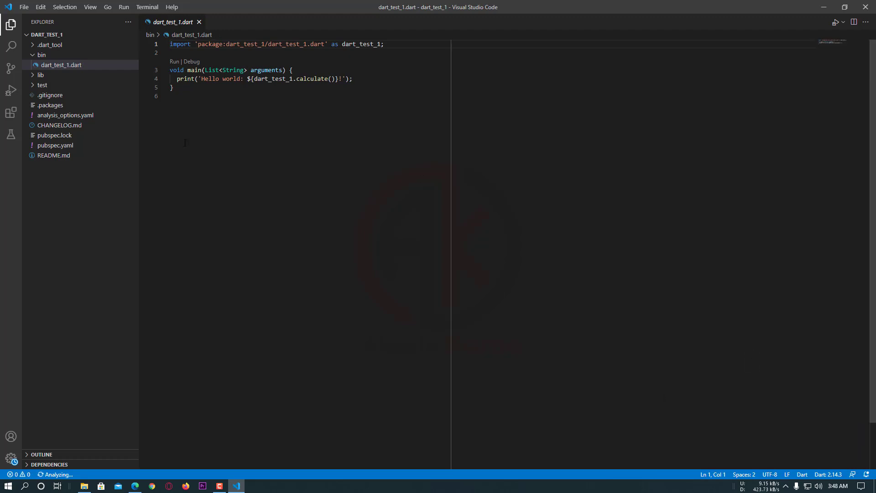
Open dart_test_1.dart from the project's bin folder so it stays open in the editor
left_click(35, 56)
left_click(33, 45)
left_click(33, 45)
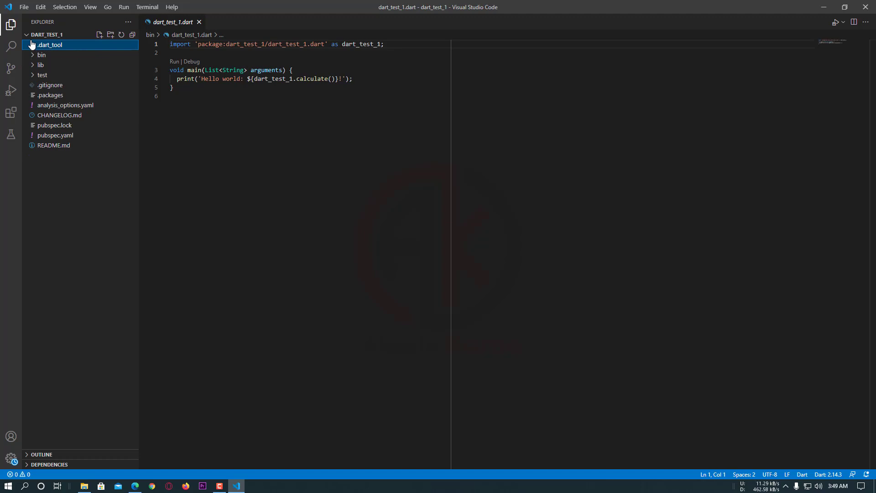
left_click(32, 56)
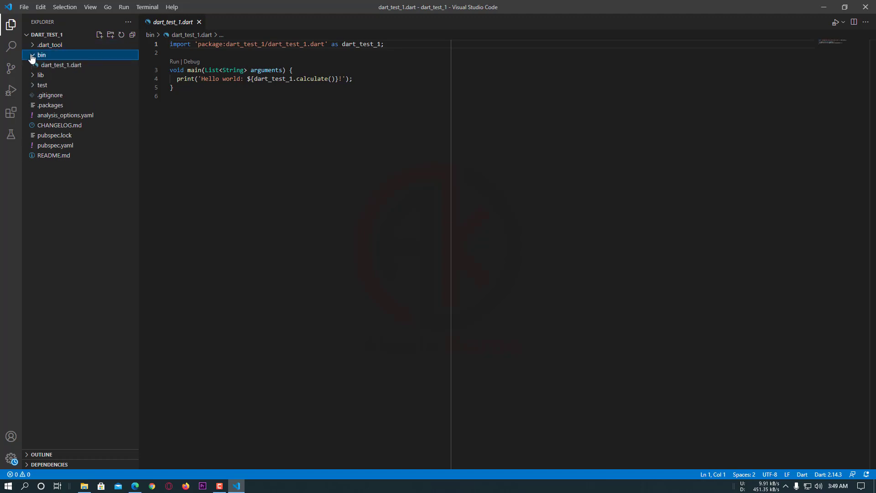
double_click(57, 66)
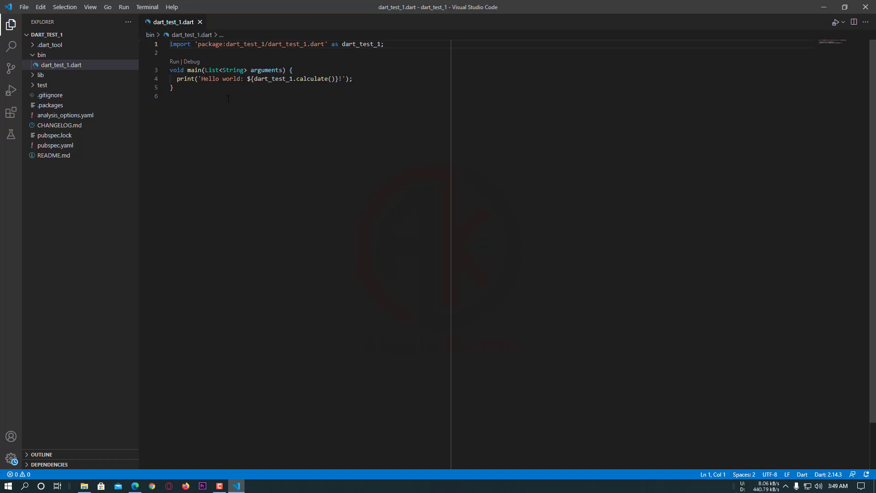
Replace all the template code in dart_test_1.dart with an empty void main() function
left_click_drag(206, 88, 163, 38)
key("BackSpace")
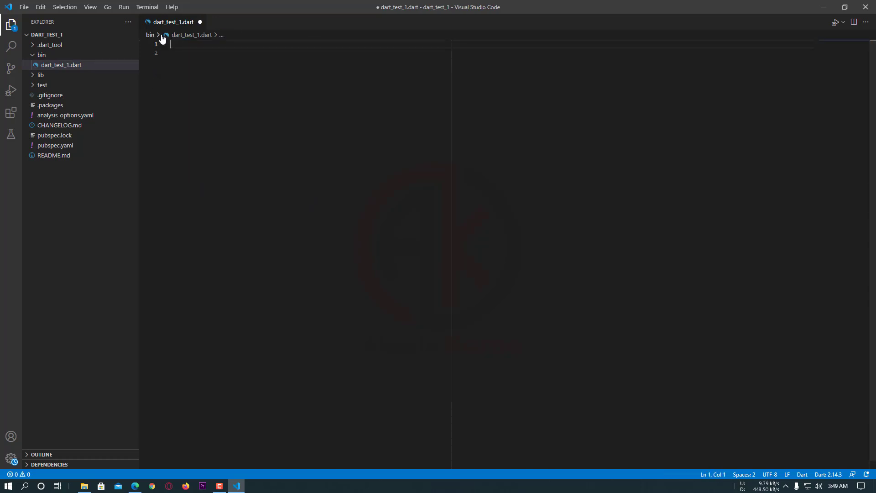
type("voi")
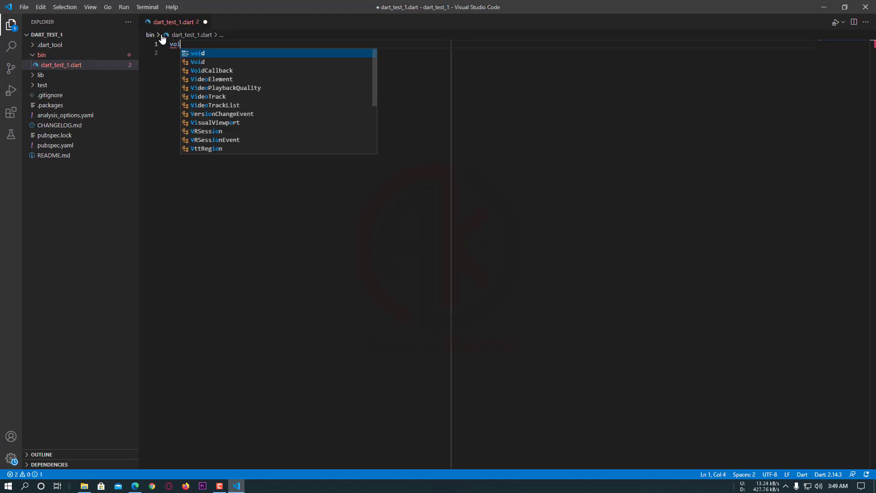
type("d main(")
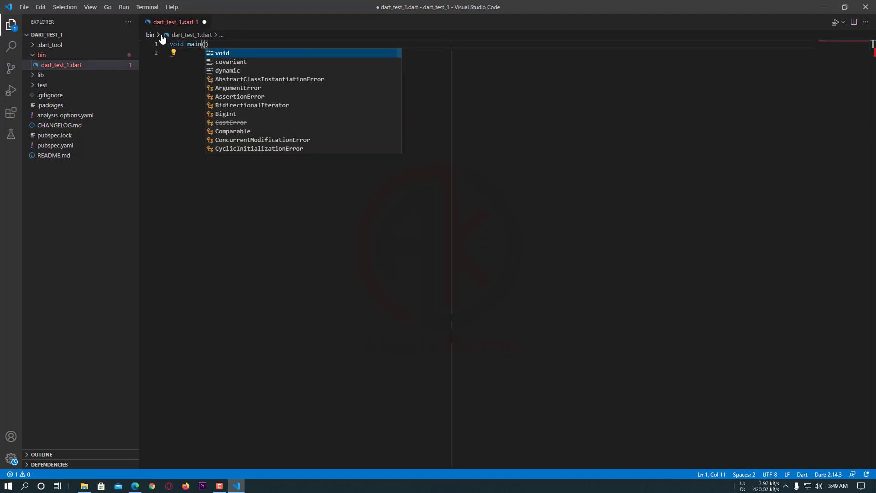
type(")")
key("Return")
type("{")
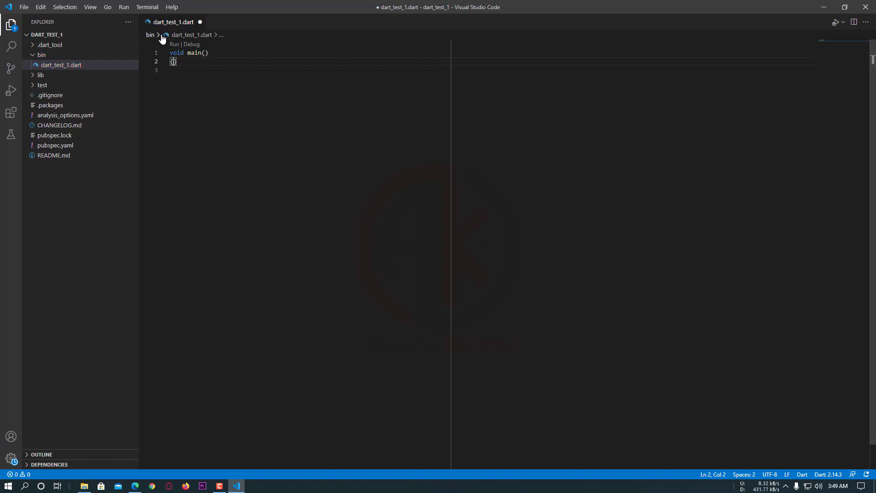
key("Return")
Add the statement print('Hello Dart'); inside the main function's body
type("prinit")
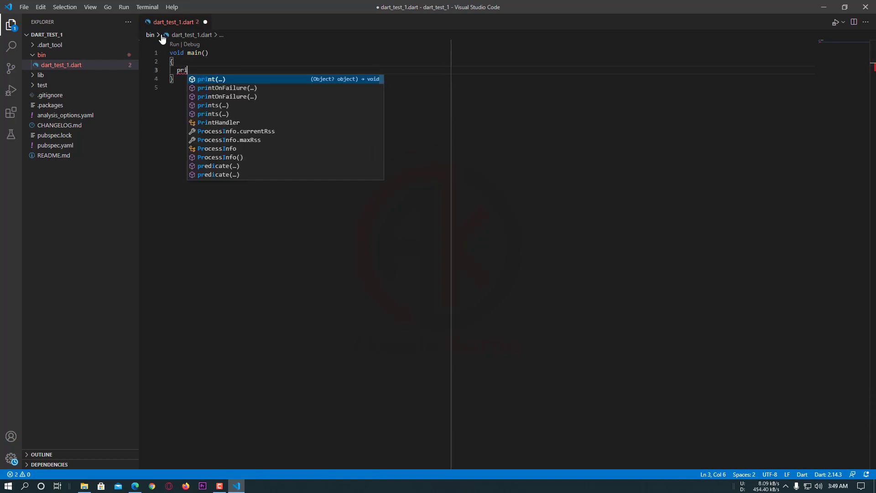
key("BackSpace")
key("BackSpace")
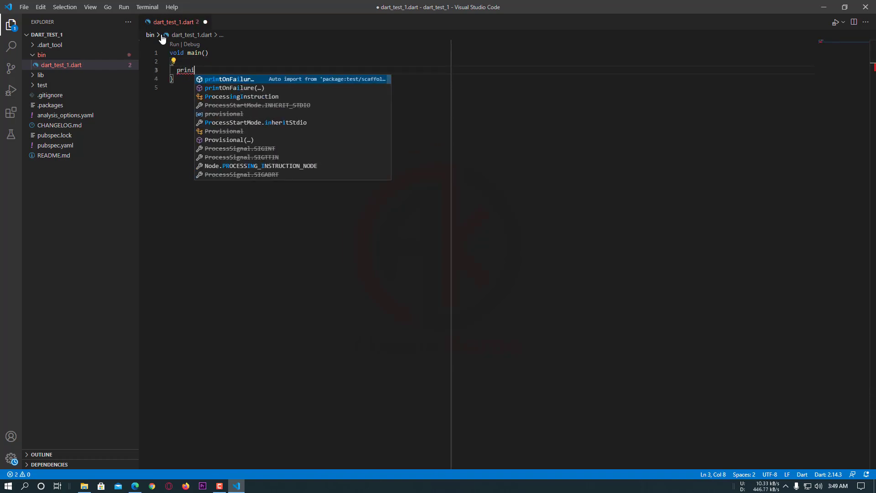
type("t(")
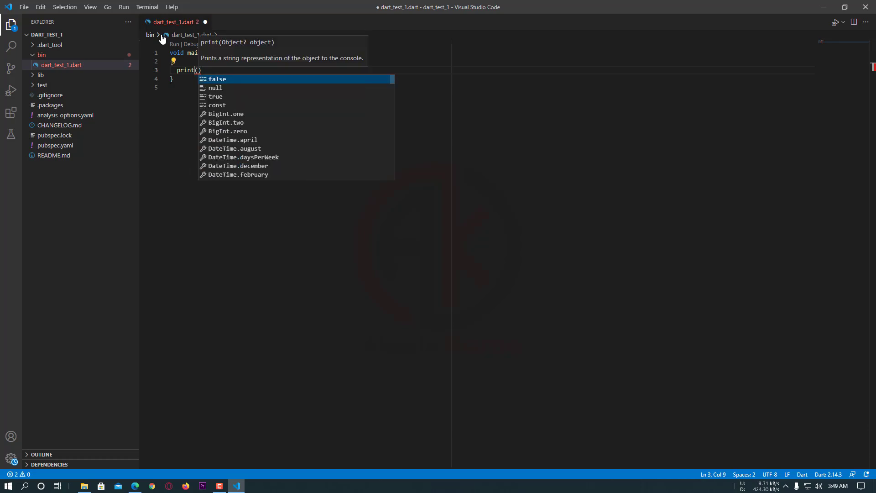
type("'")
type("Hellop")
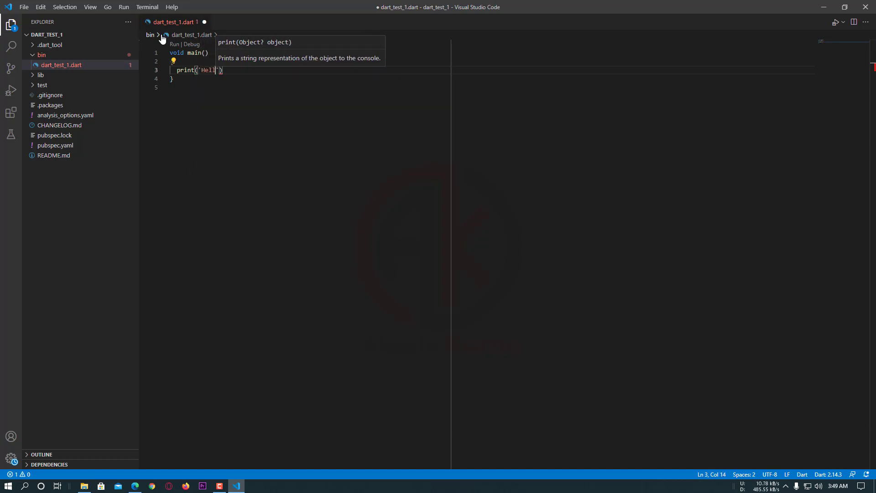
key("BackSpace")
key("BackSpace")
type("Dart")
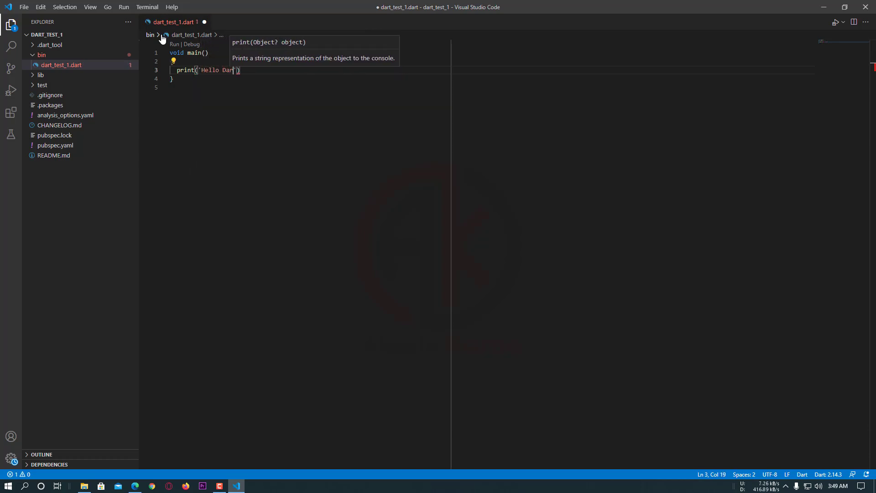
key("End")
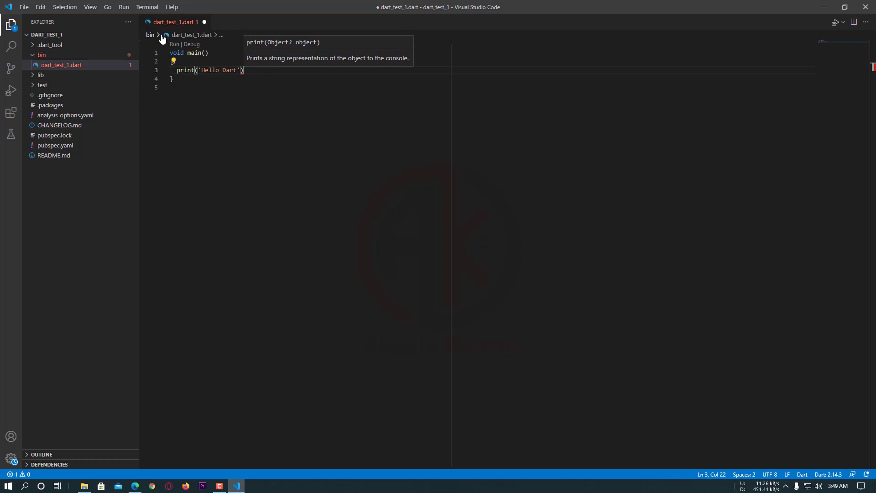
type(";")
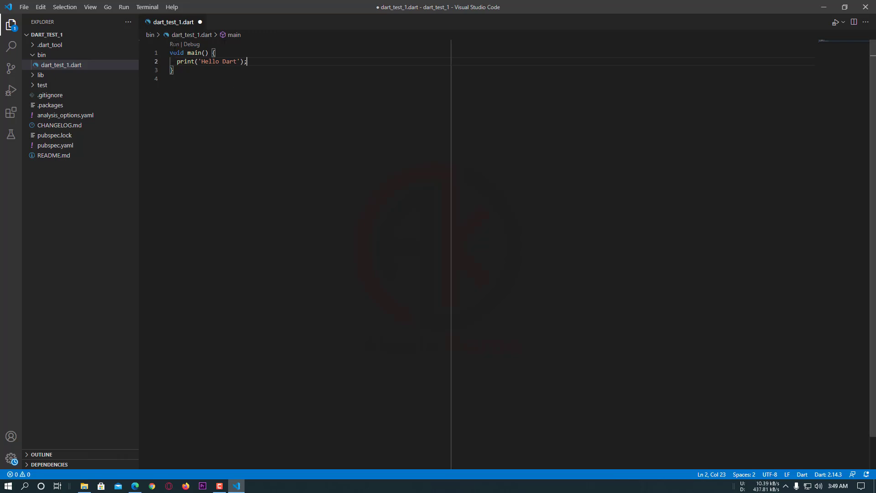
Run dart_test_1.dart and highlight its printed line in the debug console
left_click(834, 23)
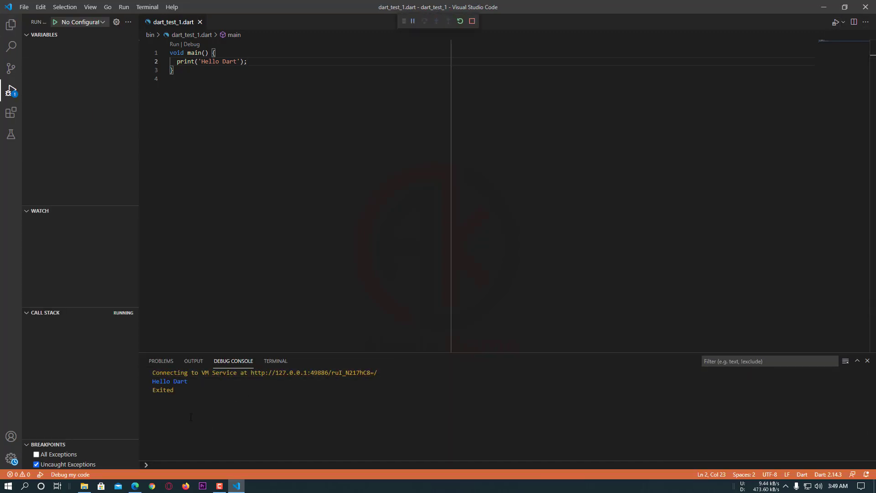
left_click_drag(191, 382, 145, 383)
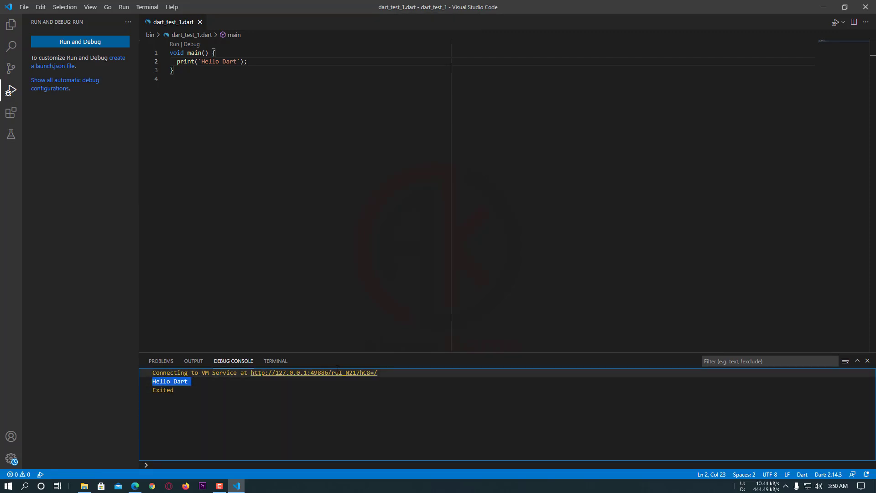
Move the debug console panel to the right of the code editor and widen it to about 390 pixels
right_click(314, 360)
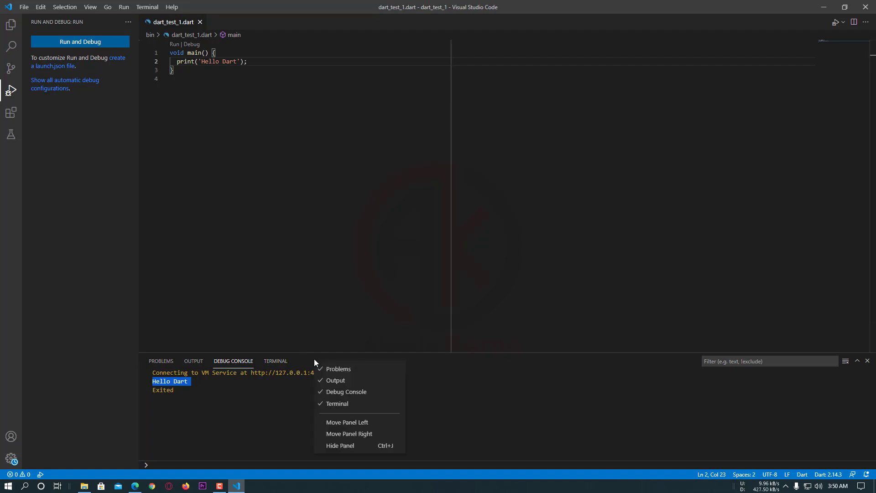
left_click(347, 435)
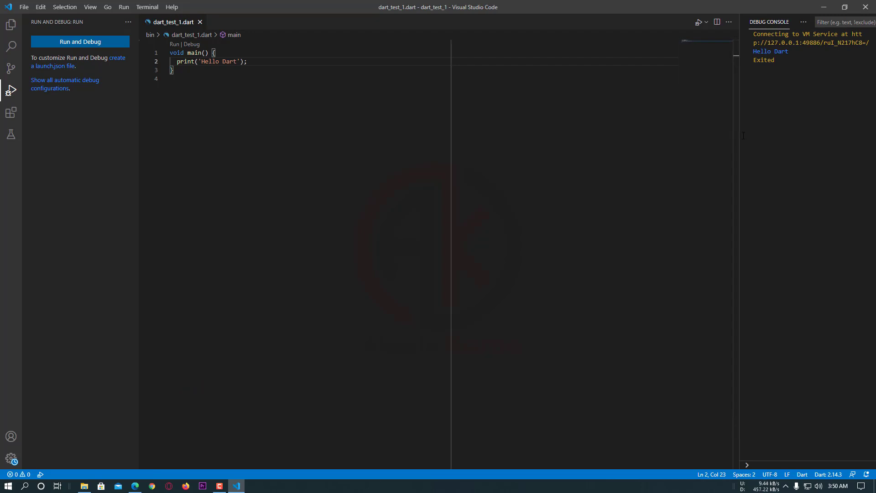
left_click_drag(738, 133, 539, 163)
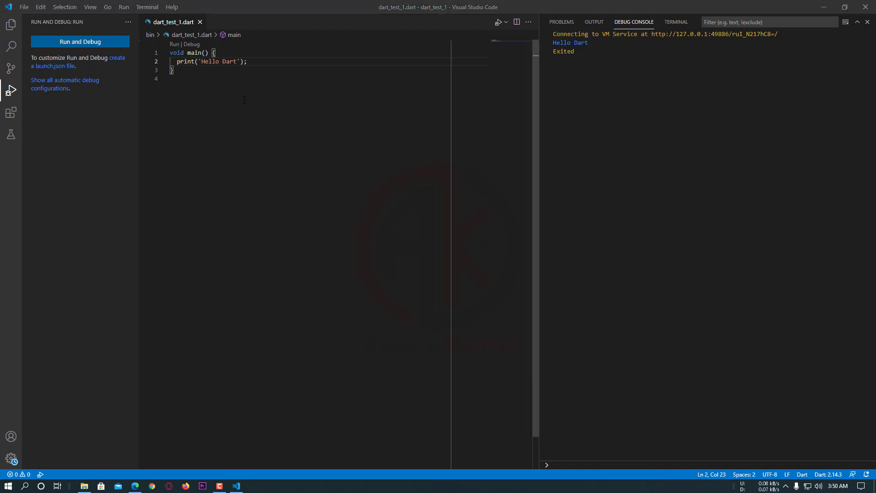
Run dart_test_1.dart again and select the word Hello in the print statement
left_click(499, 22)
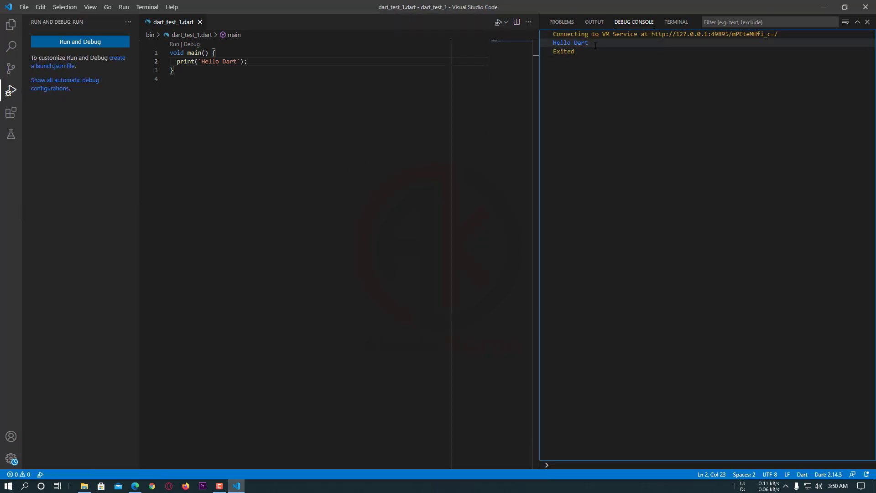
double_click(204, 61)
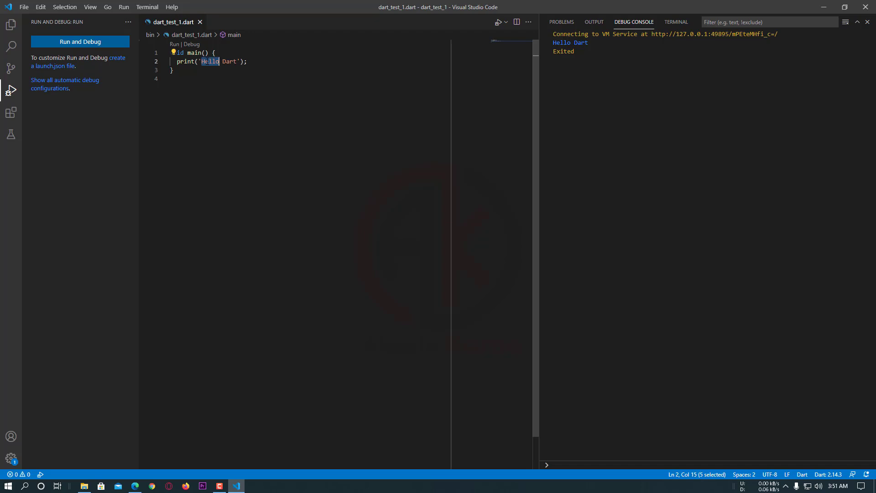
Switch to Microsoft Edge and look through the pinned post and other posts on the course creator's Facebook page
key("alt+Tab")
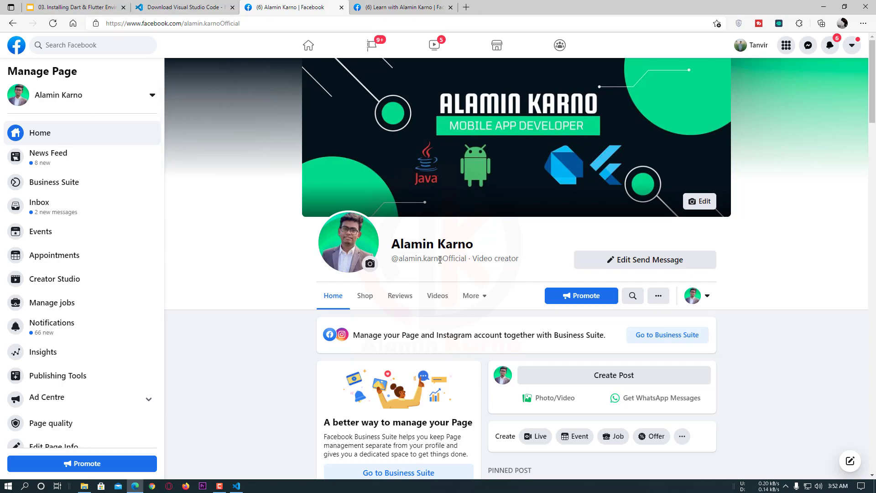
scroll(585, 222, "down", 8)
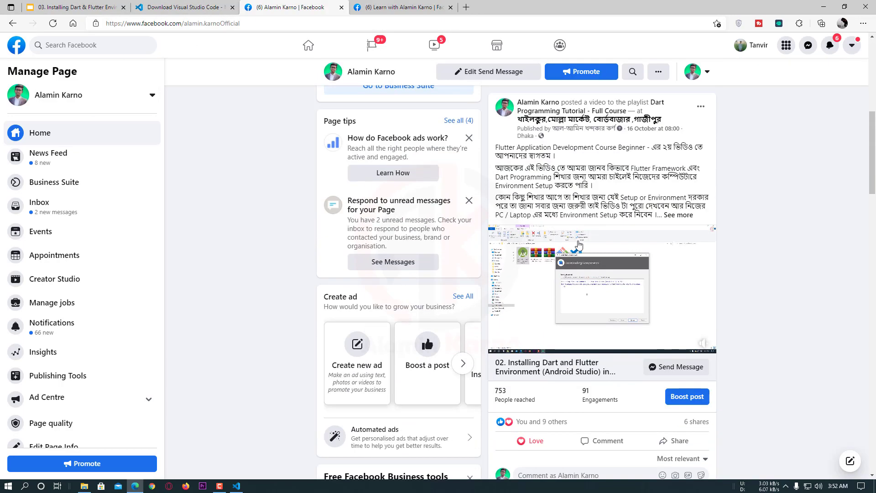
scroll(578, 245, "up", 3)
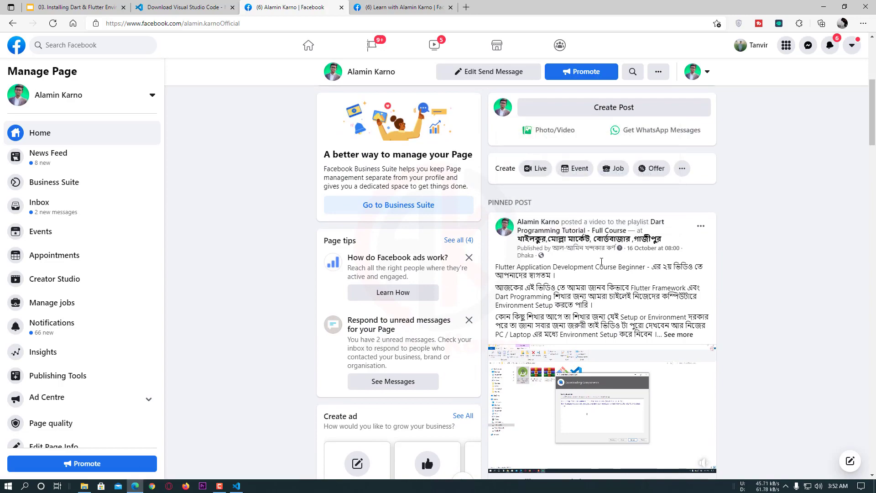
scroll(601, 261, "down", 17)
scroll(605, 259, "up", 7)
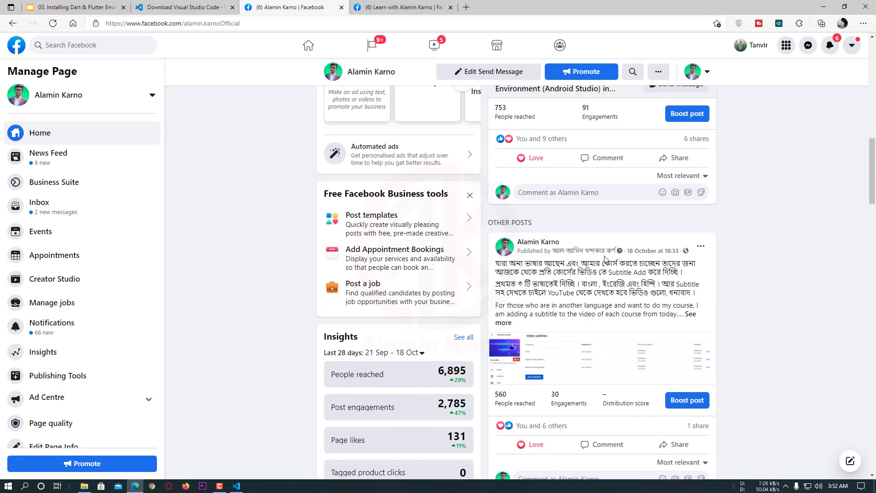
scroll(606, 259, "down", 4)
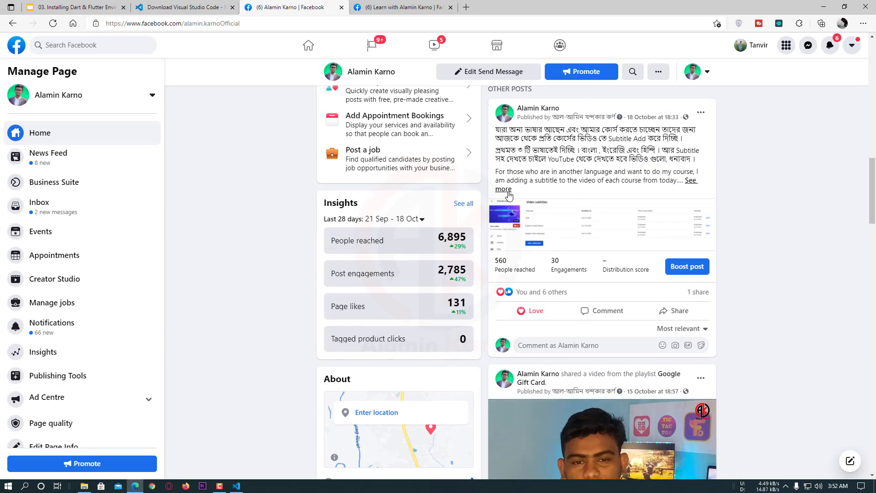
scroll(595, 229, "down", 1)
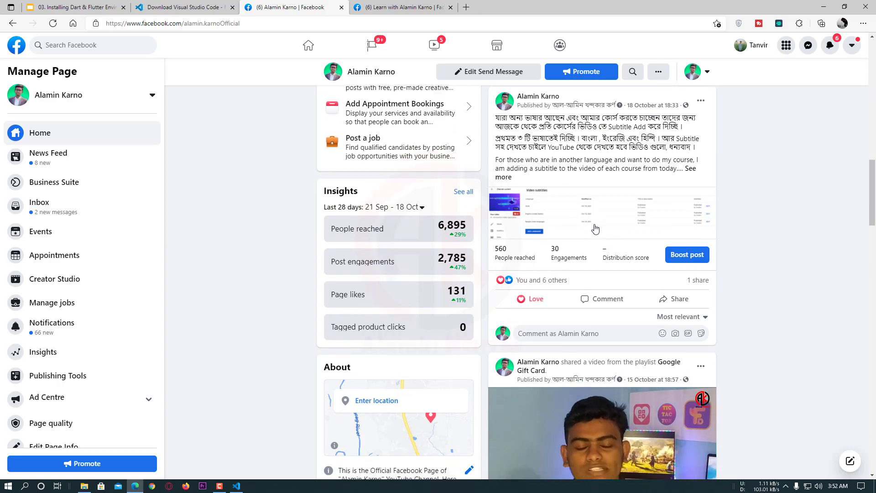
scroll(596, 228, "down", 13)
scroll(441, 148, "up", 17)
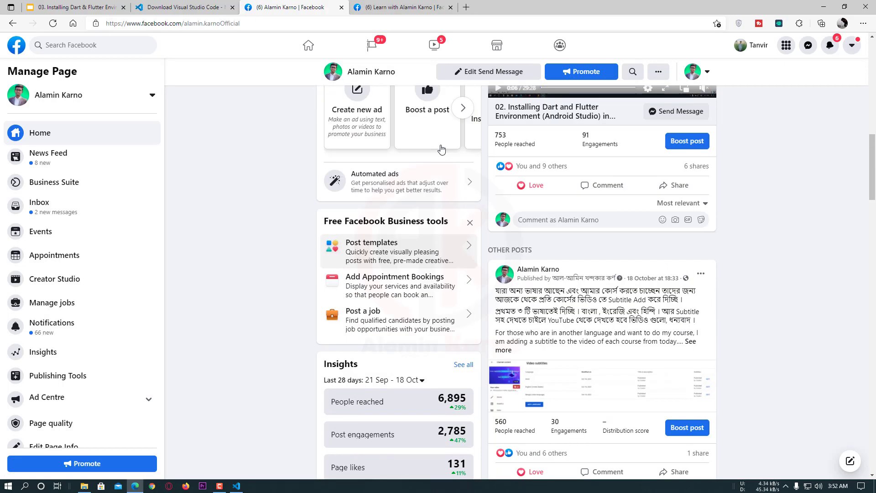
scroll(441, 148, "up", 12)
Bring up the course creator's Facebook group and close the chat window open over it
key("ctrl+Tab")
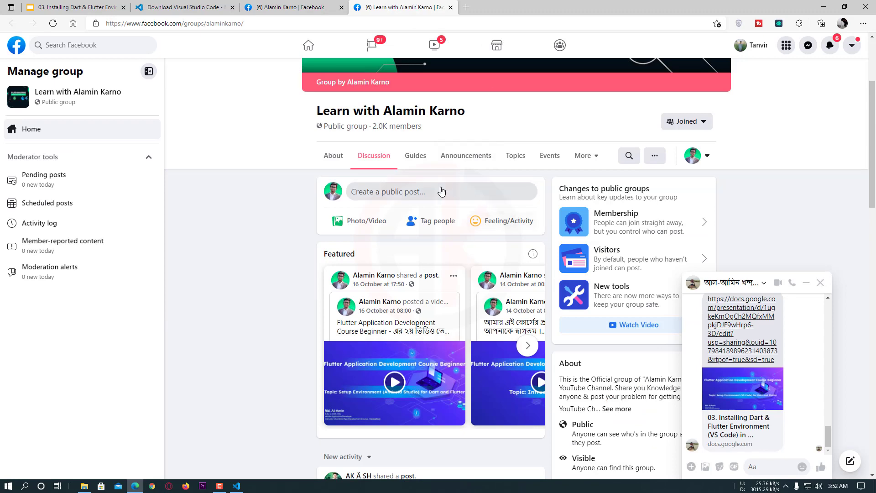
scroll(441, 192, "up", 3)
left_click(821, 283)
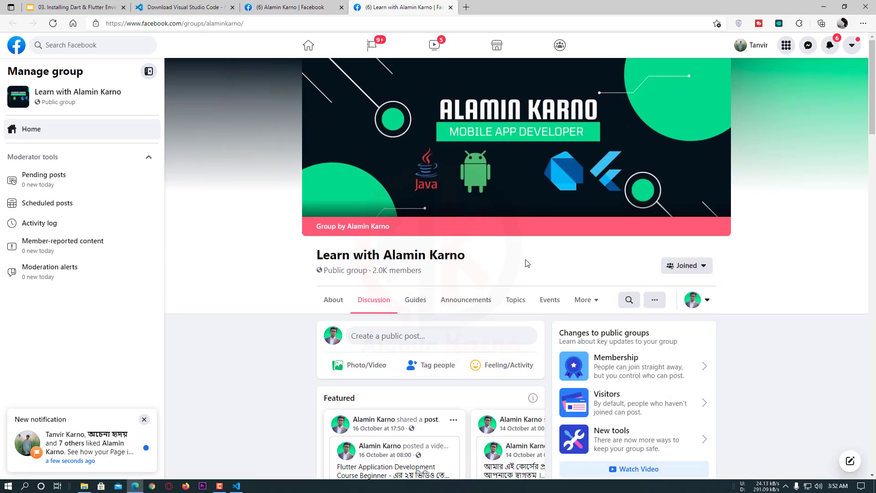
Examine the Facebook group's header and featured course posts, highlighting the member count under the group name
scroll(525, 260, "down", 10)
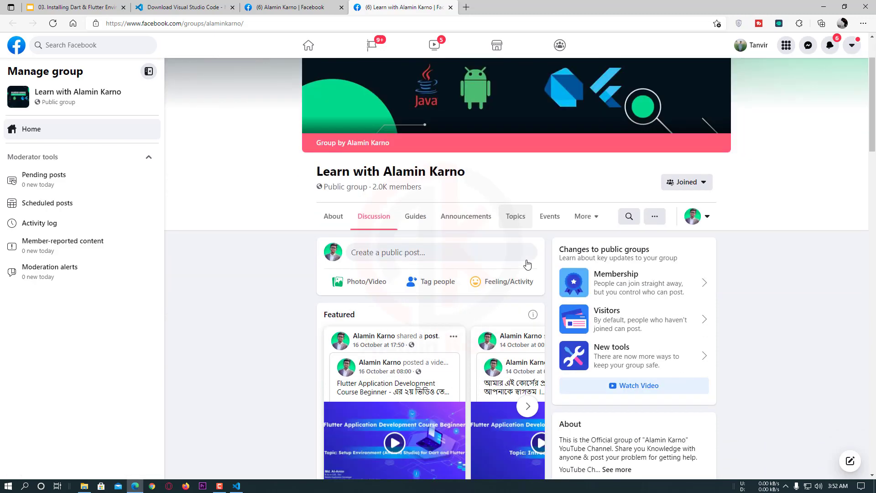
scroll(360, 261, "up", 5)
scroll(360, 262, "up", 6)
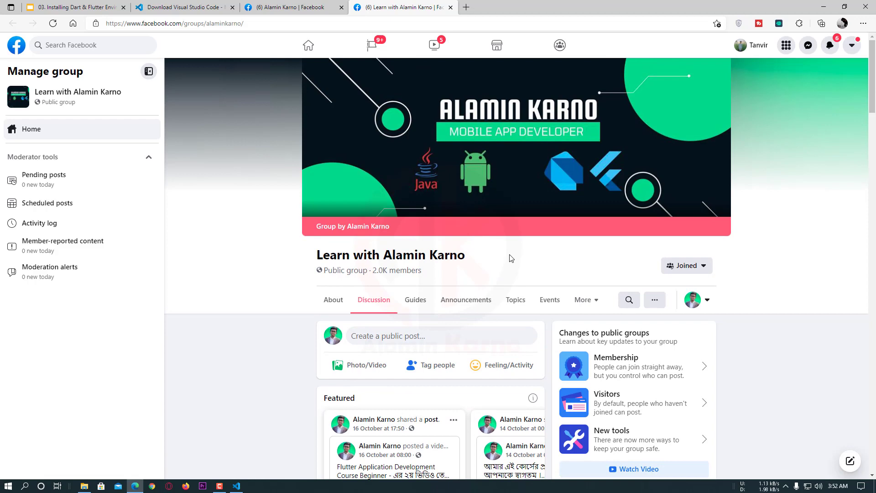
scroll(511, 257, "down", 4)
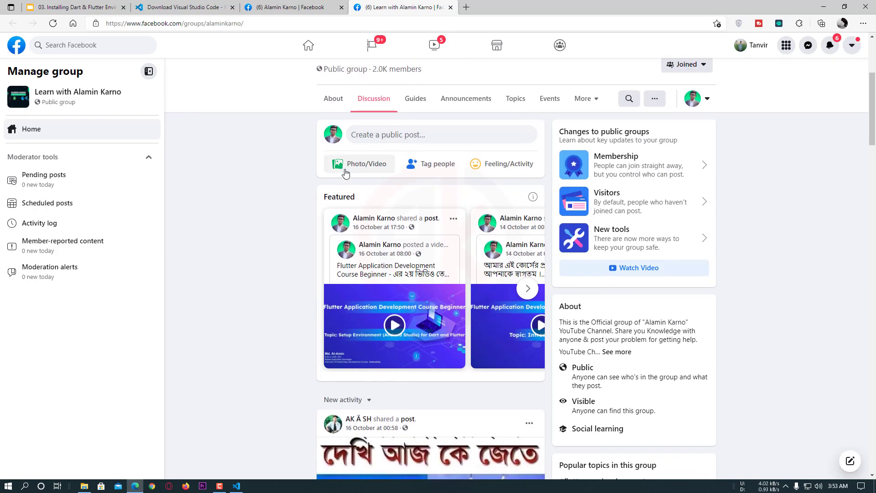
scroll(359, 196, "up", 4)
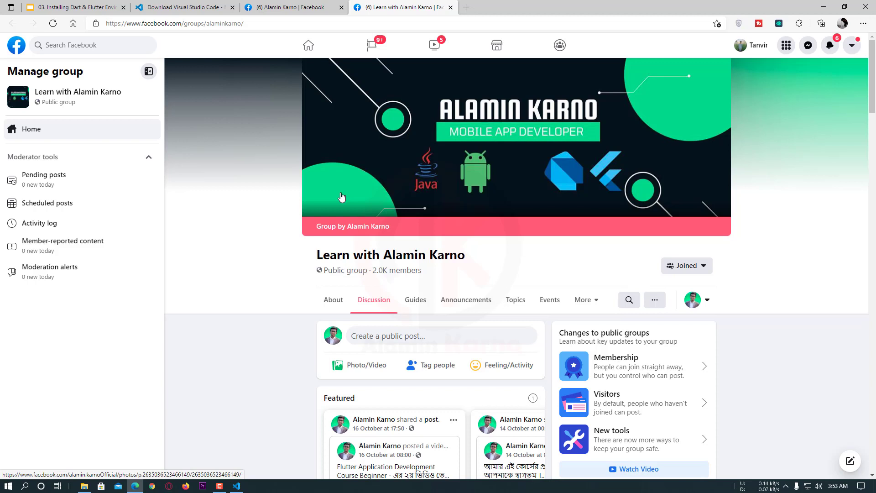
left_click_drag(432, 270, 373, 271)
left_click(436, 276)
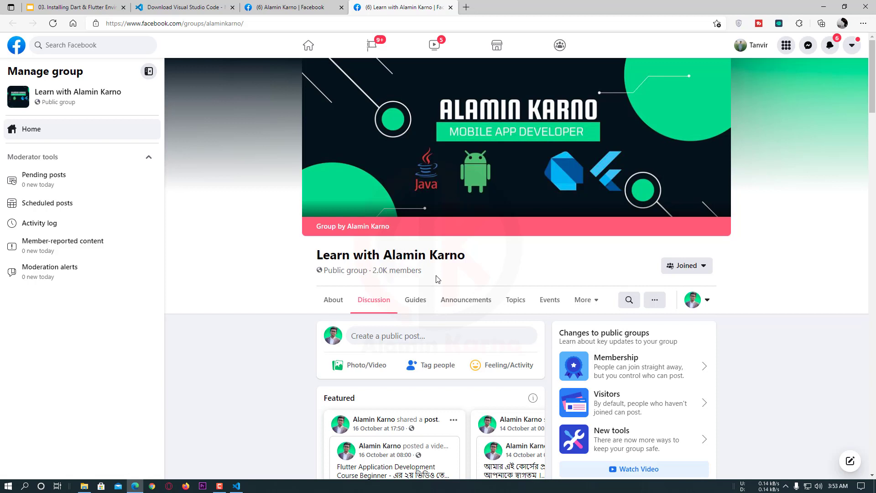